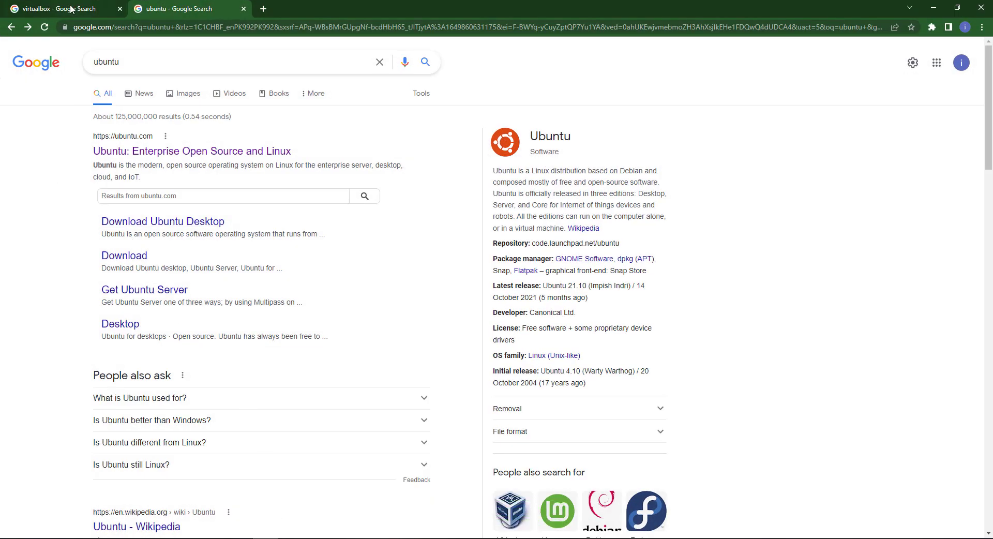
Step: Rerun the Google search for 'virtualbox' in its existing browser tab
{"action": "left_click", "coordinate": [74, 9]}
{"action": "left_click_drag", "start_coordinate": [136, 62], "coordinate": [85, 61]}
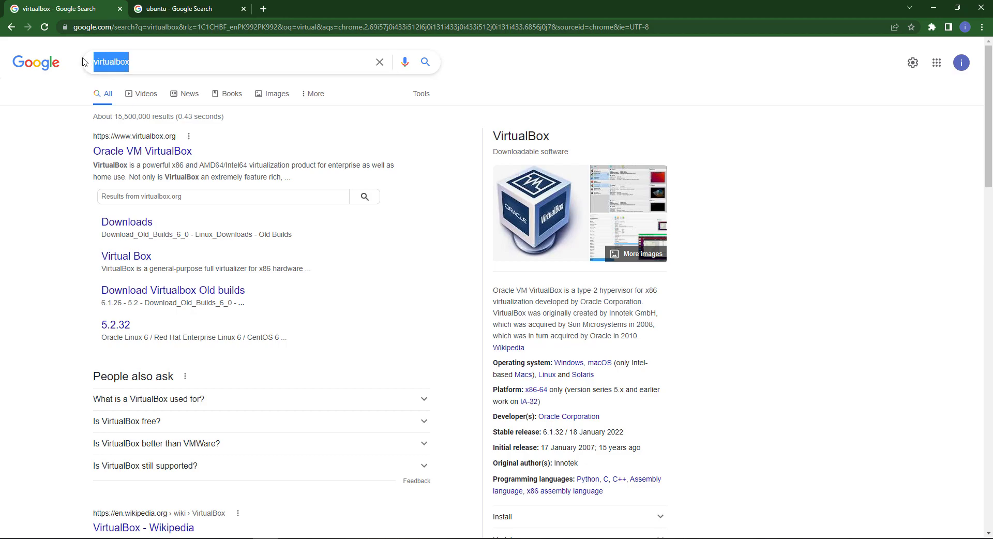
{"action": "left_click", "coordinate": [145, 62]}
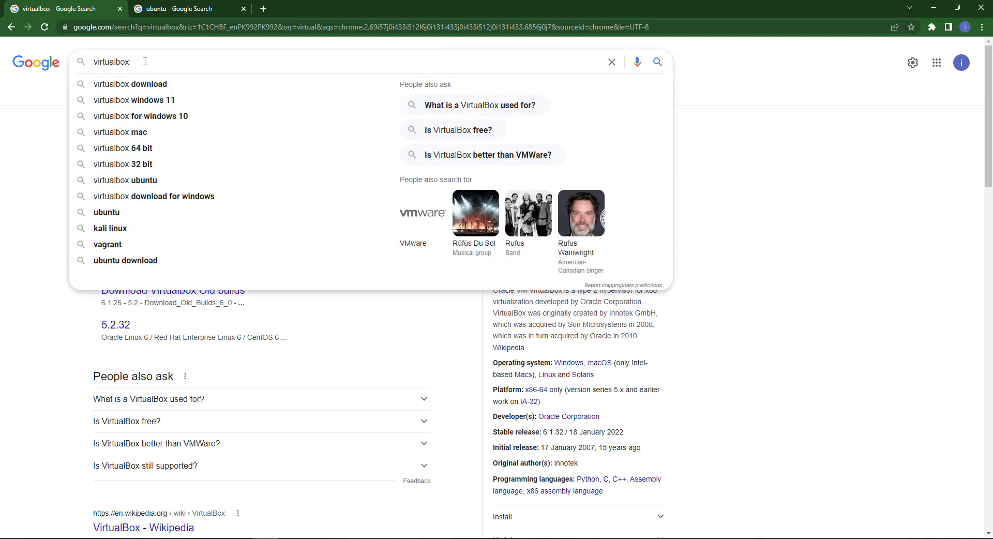
{"action": "key", "text": "Return"}
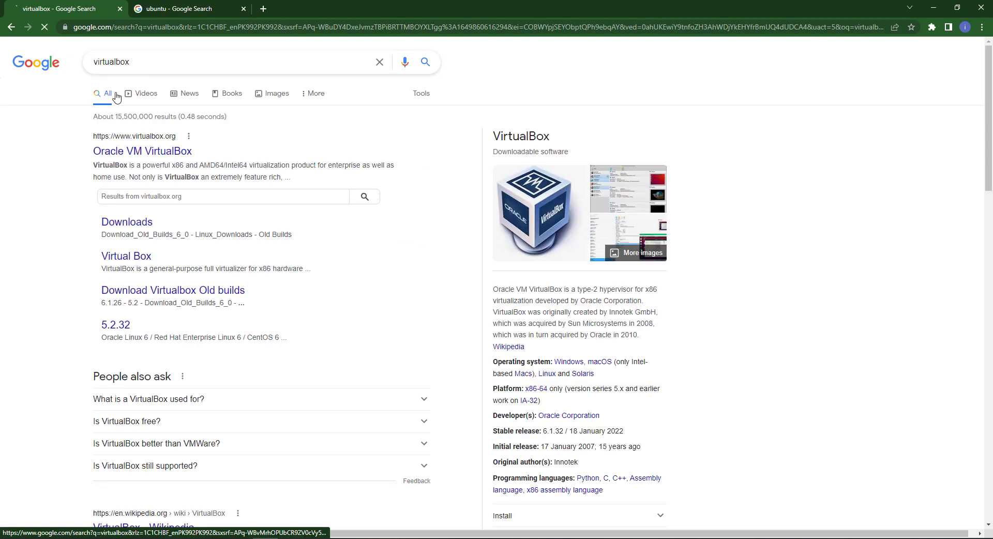
Step: From virtualbox.org Downloads, start the VirtualBox 6.1.32 installer download for Windows hosts
{"action": "left_click", "coordinate": [138, 159]}
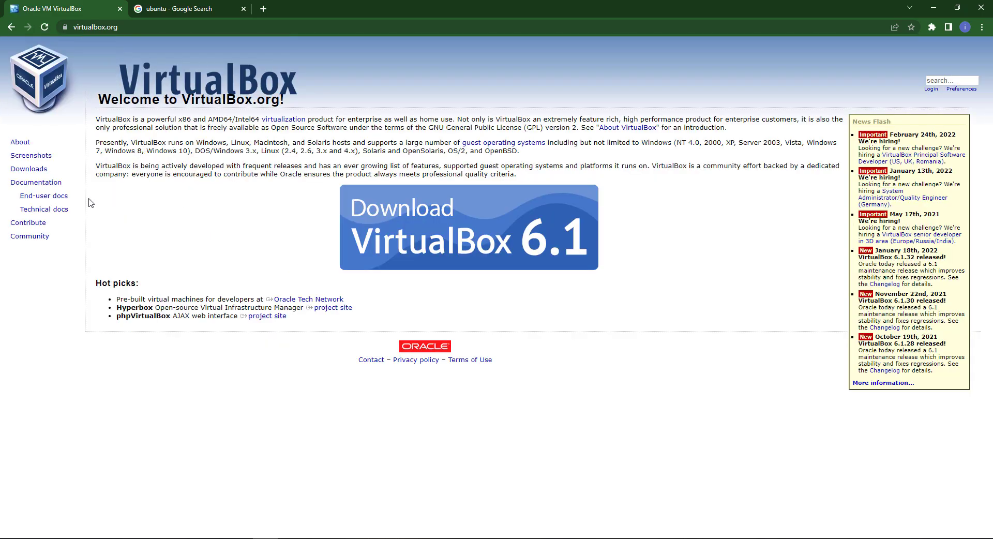
{"action": "left_click", "coordinate": [26, 171]}
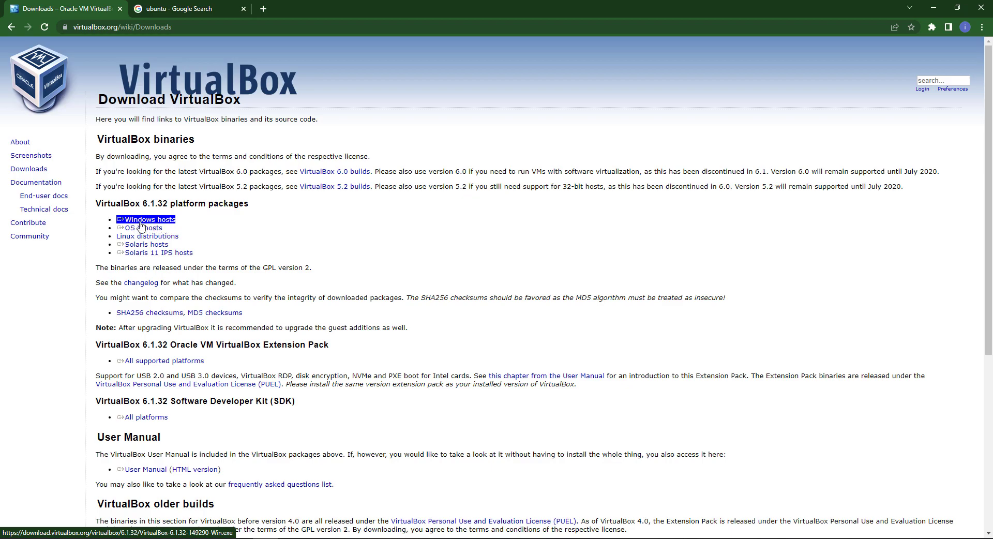
{"action": "left_click", "coordinate": [142, 226]}
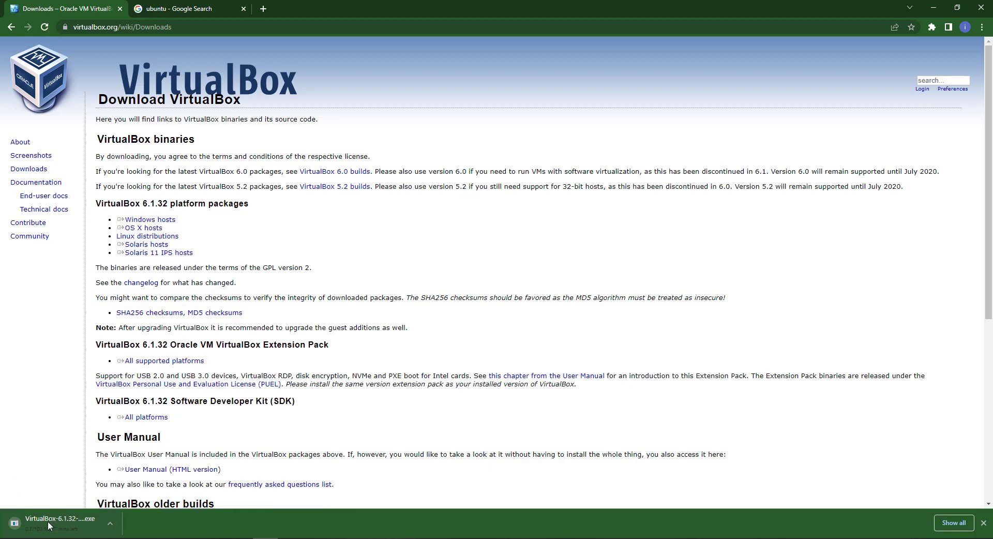
Step: Cancel the VirtualBox installer download and return to the 'ubuntu' search results tab
{"action": "left_click", "coordinate": [110, 523]}
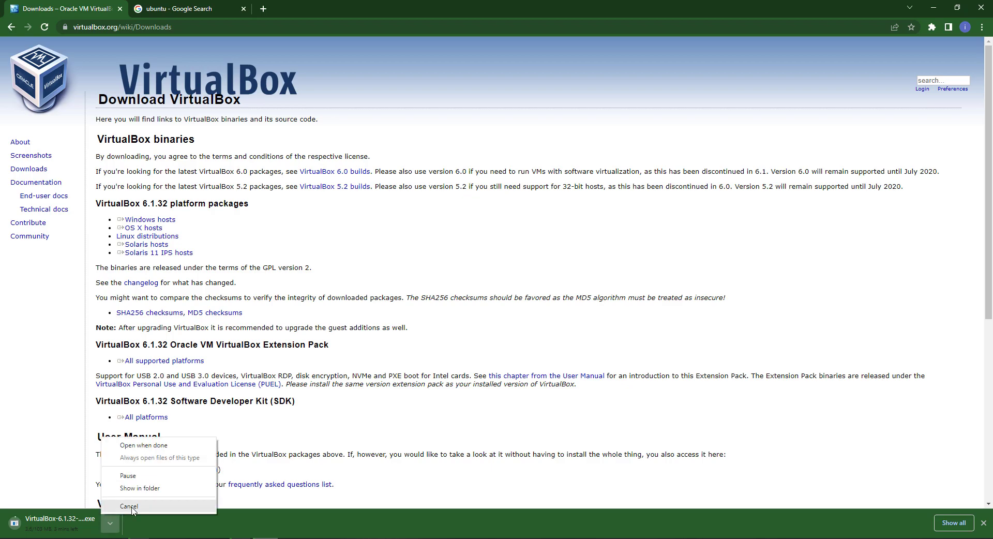
{"action": "left_click", "coordinate": [130, 506]}
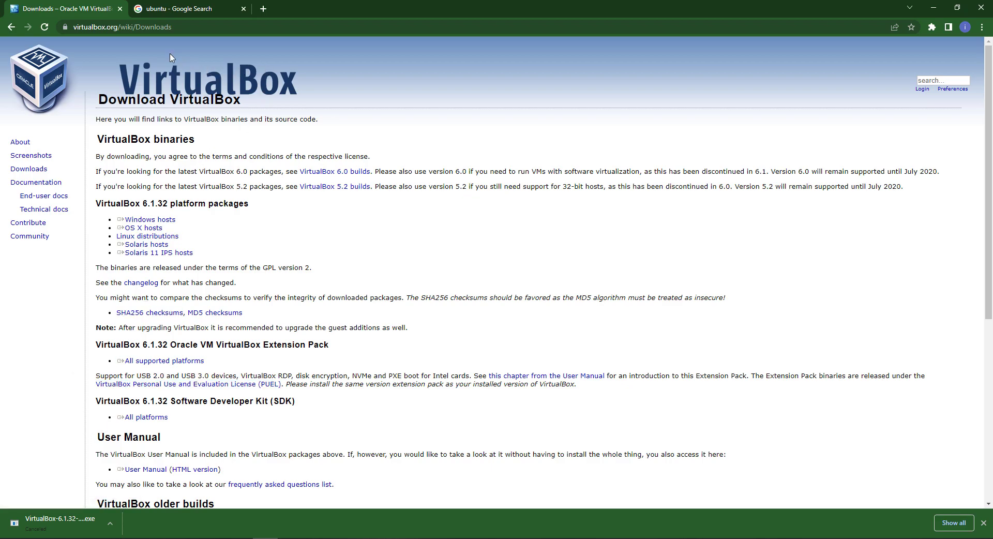
{"action": "left_click", "coordinate": [163, 9]}
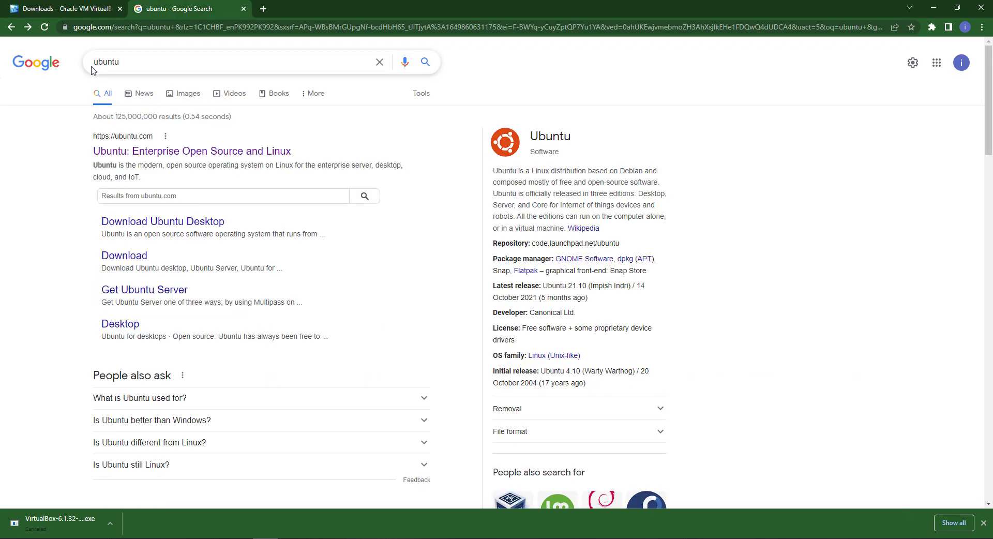
Step: On ubuntu.com, start the Ubuntu Desktop 20.04 LTS download, then cancel the amd64 ISO
{"action": "left_click", "coordinate": [199, 158]}
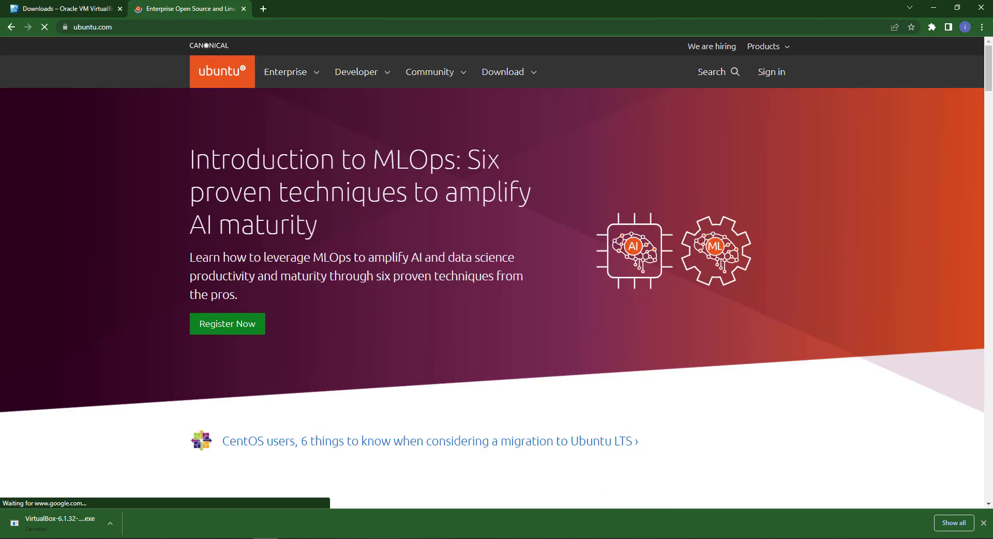
{"action": "left_click", "coordinate": [504, 73]}
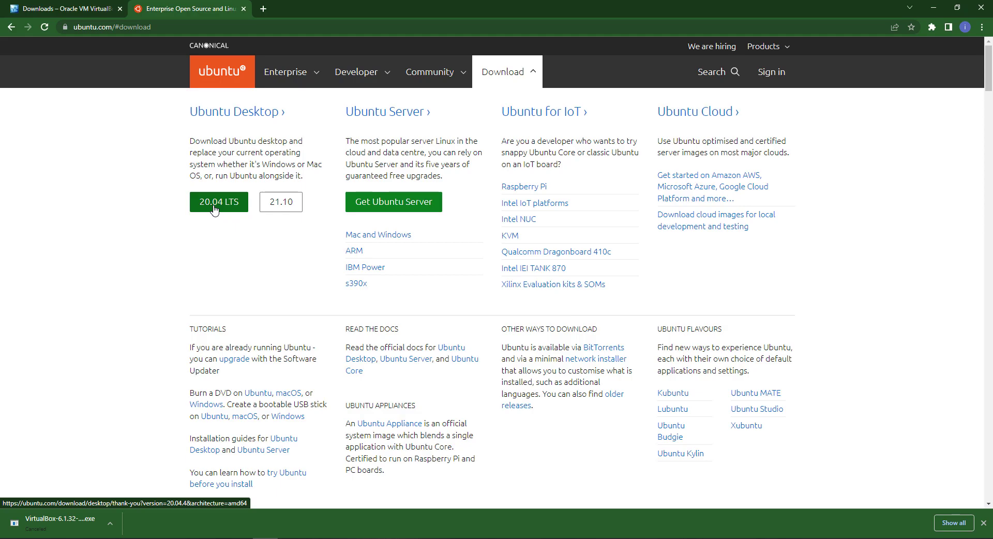
{"action": "left_click", "coordinate": [220, 207]}
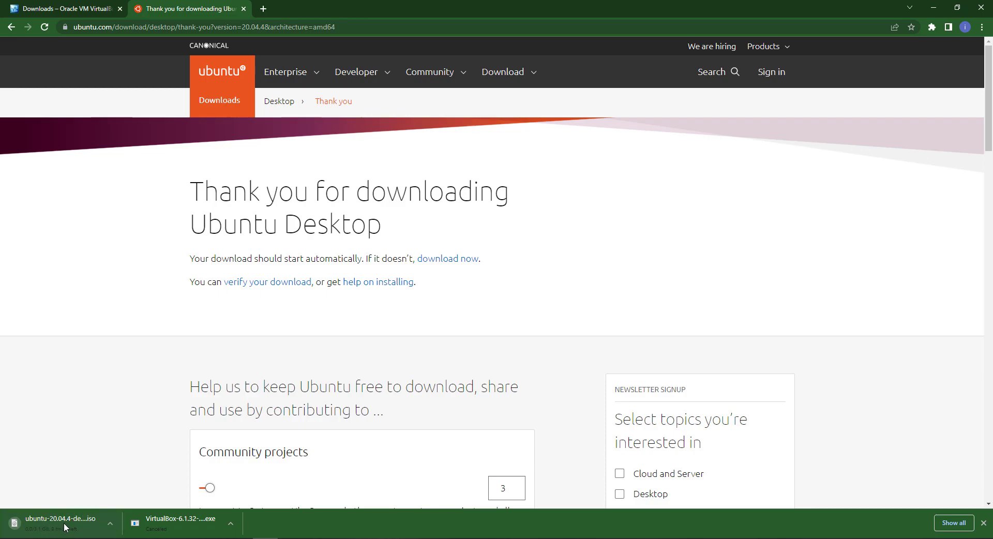
{"action": "left_click", "coordinate": [111, 524]}
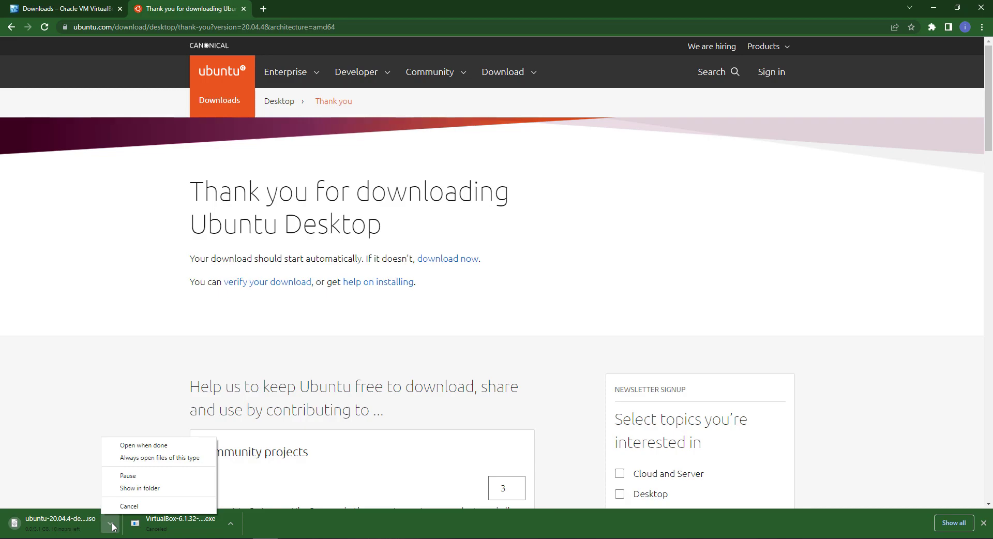
{"action": "left_click", "coordinate": [136, 507]}
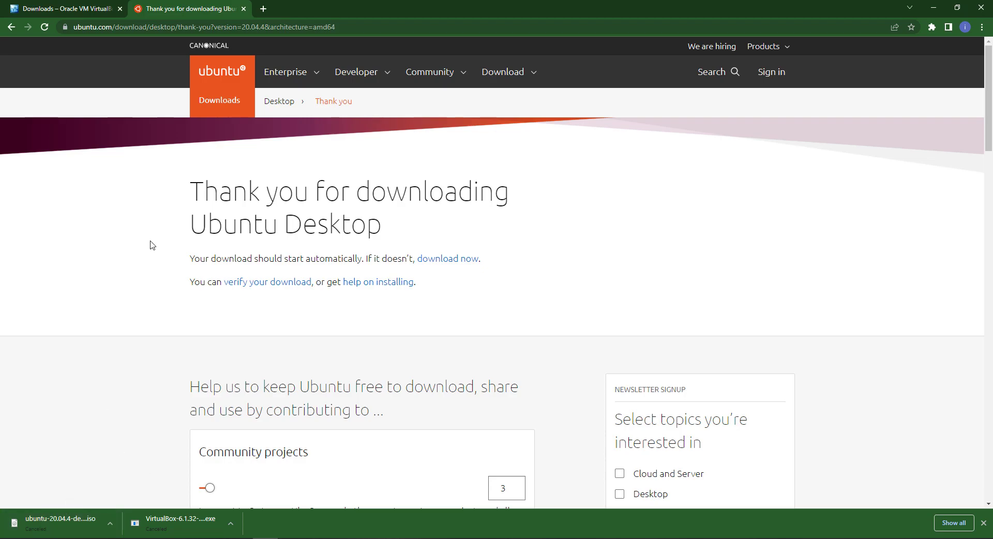
Step: Start a new VM named 'Ubuntu 20.04' with type Linux and version Ubuntu (64-bit)
{"action": "left_click", "coordinate": [934, 8]}
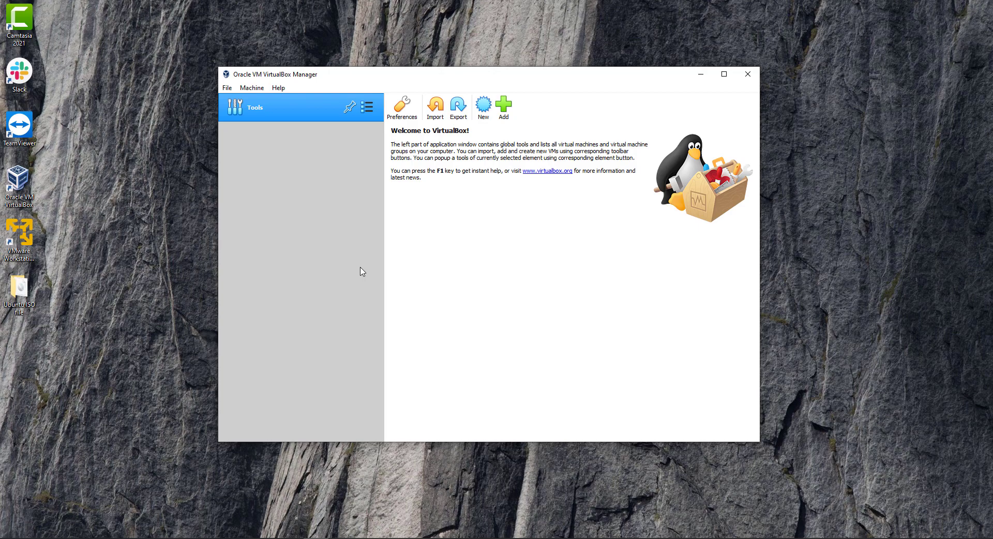
{"action": "left_click", "coordinate": [484, 106]}
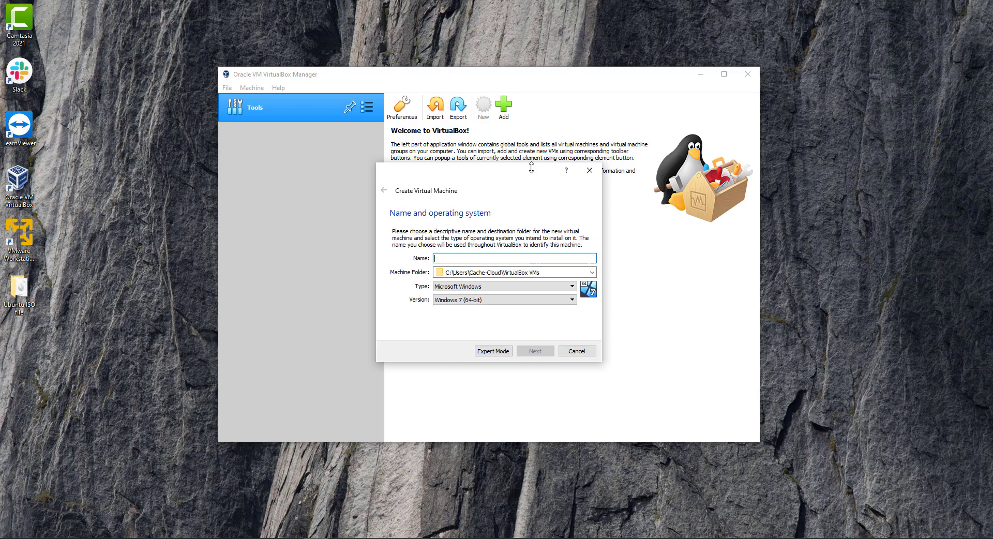
{"action": "type", "text": "Ubuntu 20.04"}
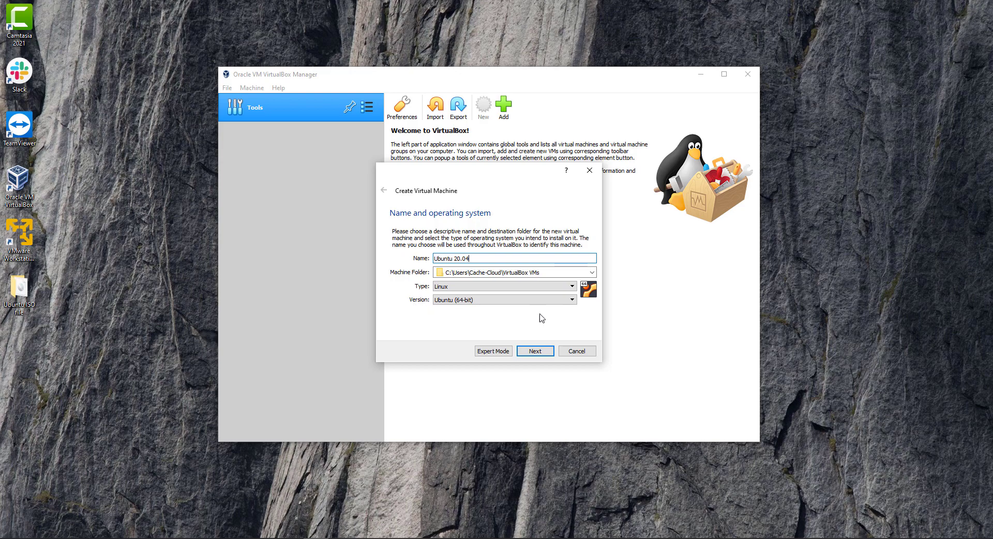
{"action": "left_click", "coordinate": [540, 354]}
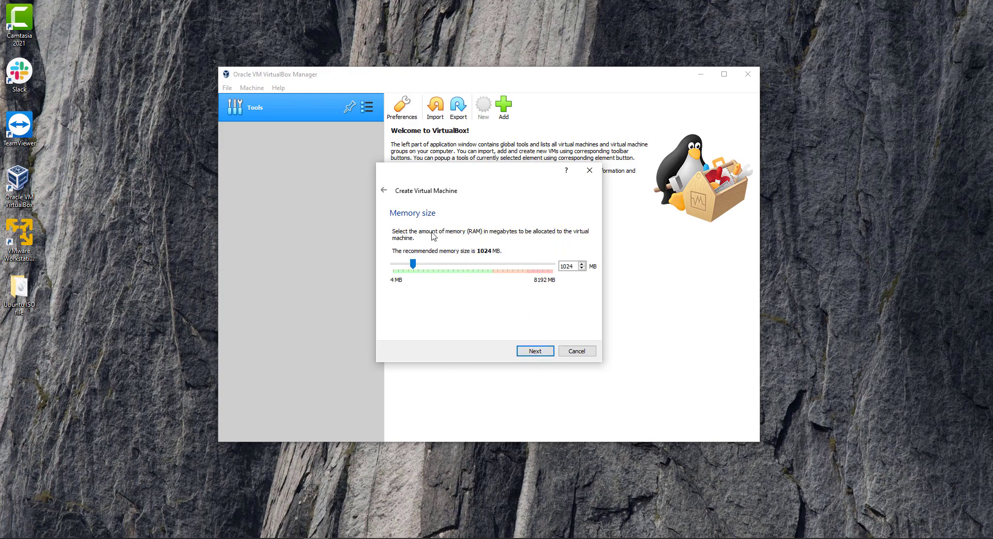
Step: Give the VM about 5 GB of memory and opt to create a virtual hard disk now
{"action": "left_click_drag", "start_coordinate": [414, 266], "coordinate": [493, 264]}
{"action": "left_click", "coordinate": [538, 354]}
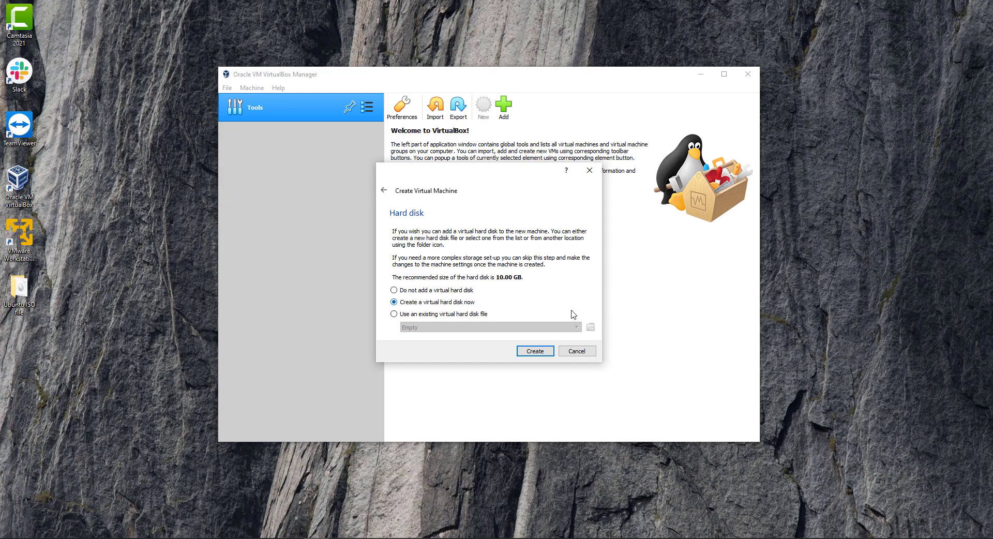
{"action": "left_click", "coordinate": [531, 352]}
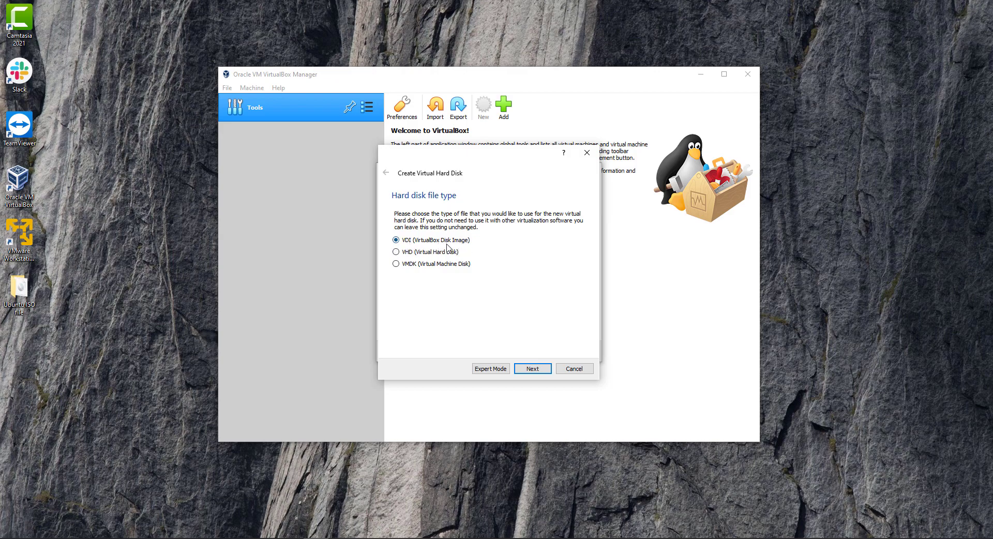
Step: Create a dynamically allocated 100 GB VDI disk, Ubuntu 20.04.vdi, for the machine
{"action": "left_click", "coordinate": [533, 369]}
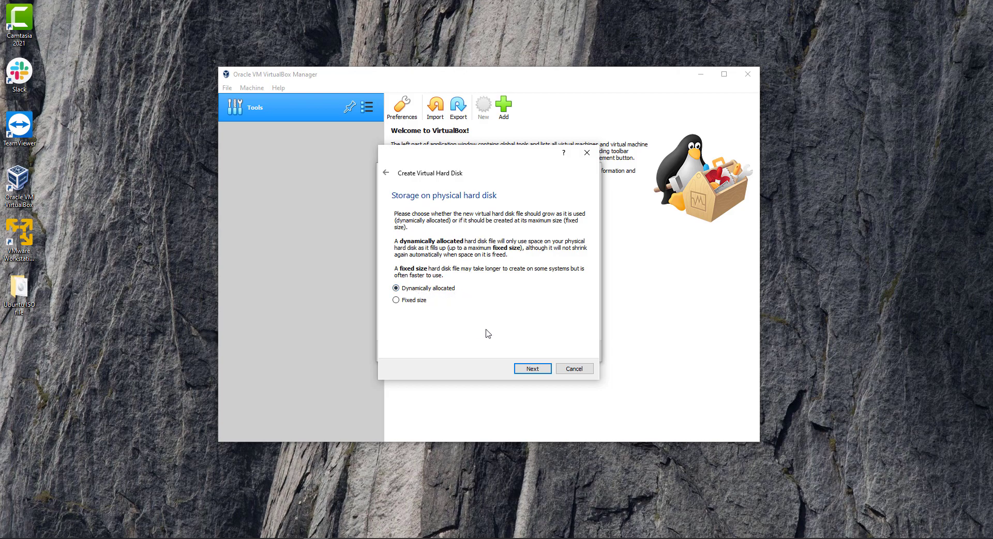
{"action": "left_click", "coordinate": [533, 368]}
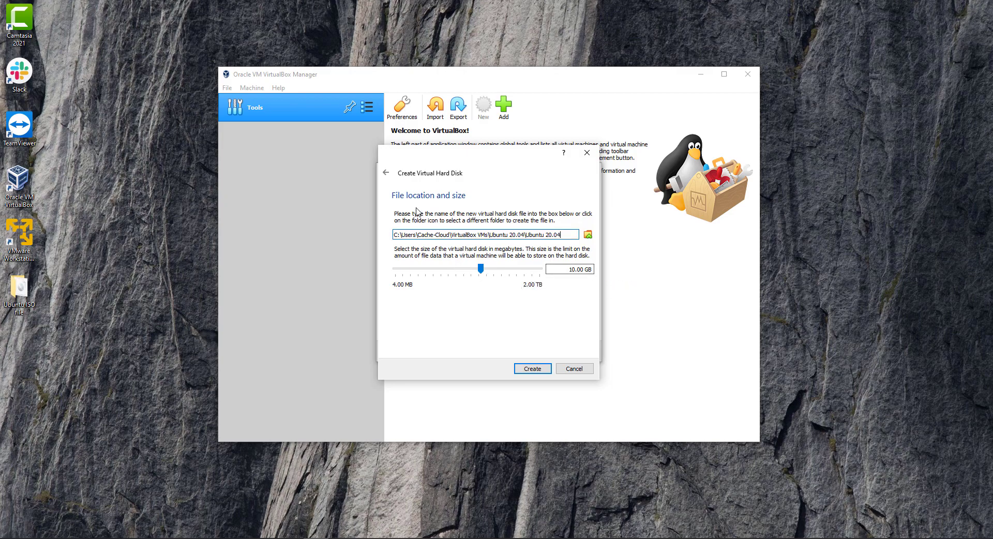
{"action": "left_click_drag", "start_coordinate": [554, 235], "coordinate": [393, 237]}
{"action": "left_click", "coordinate": [563, 235]}
{"action": "left_click_drag", "start_coordinate": [554, 235], "coordinate": [372, 236]}
{"action": "left_click", "coordinate": [577, 268]}
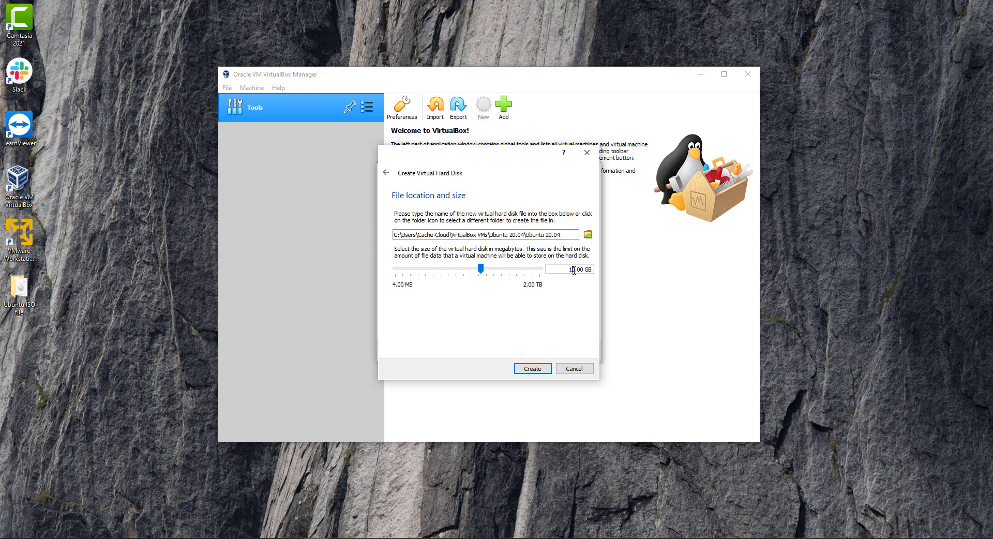
{"action": "mouse_move", "coordinate": [569, 269]}
{"action": "left_mouse_down"}
{"action": "mouse_move", "coordinate": [579, 269]}
{"action": "mouse_move", "coordinate": [567, 269]}
{"action": "left_mouse_up"}
{"action": "type", "text": "100"}
{"action": "left_click", "coordinate": [534, 371]}
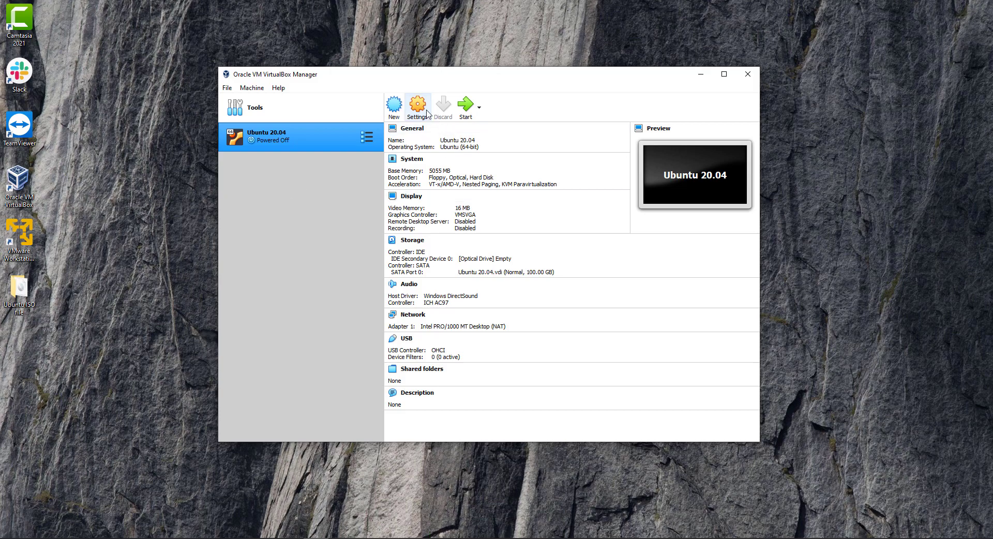
Step: In the VM's General > Advanced settings, set Shared Clipboard and Drag'n'Drop to Bidirectional
{"action": "left_click", "coordinate": [417, 110]}
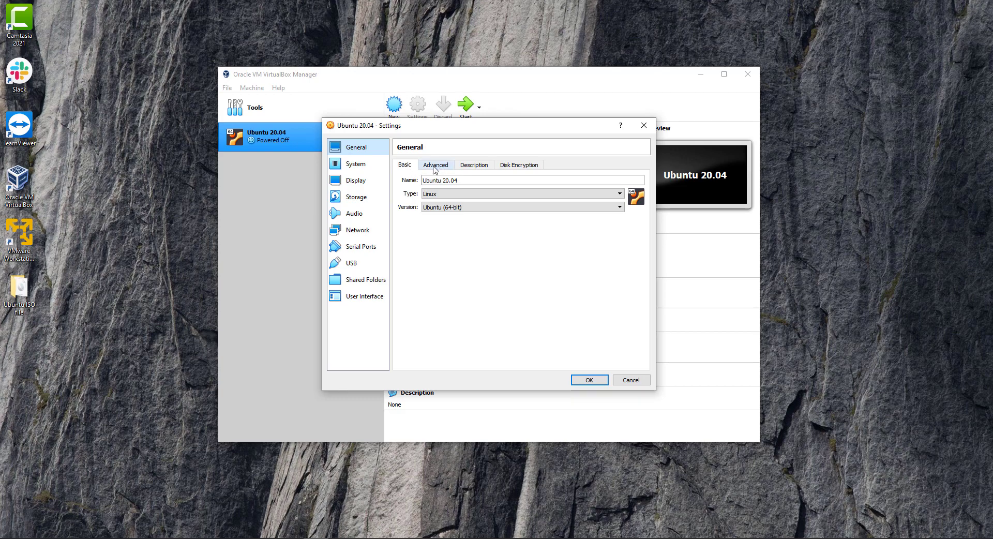
{"action": "left_click", "coordinate": [435, 169]}
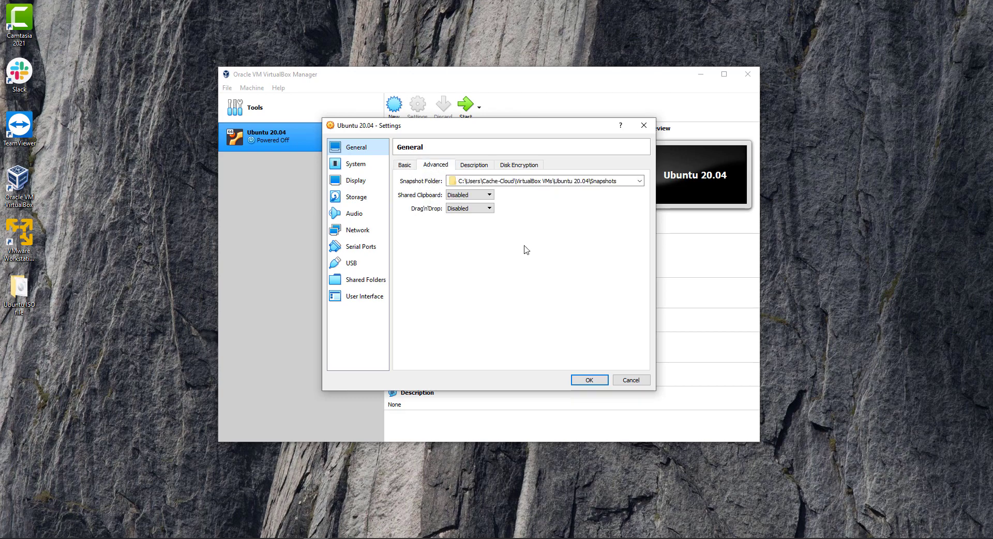
{"action": "left_click", "coordinate": [489, 196]}
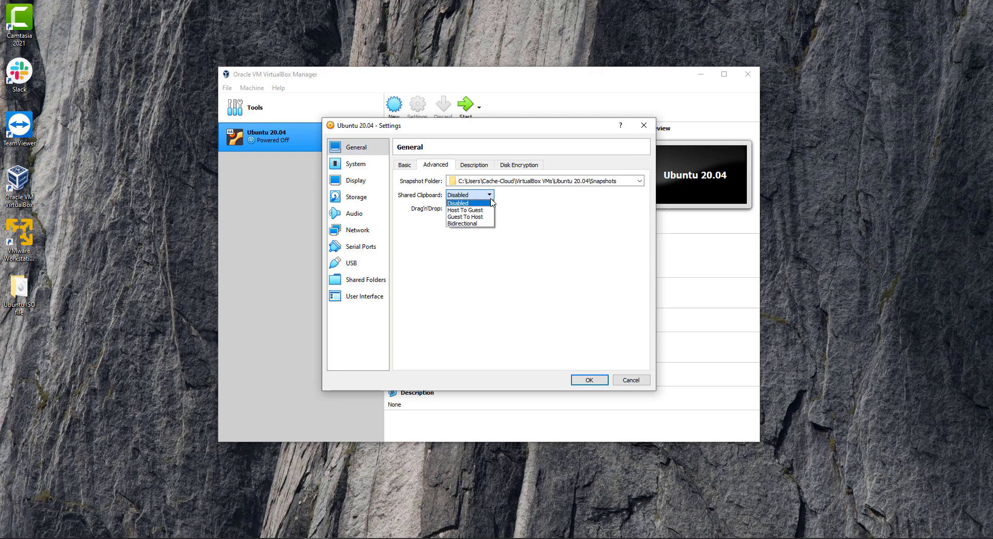
{"action": "left_click", "coordinate": [470, 223]}
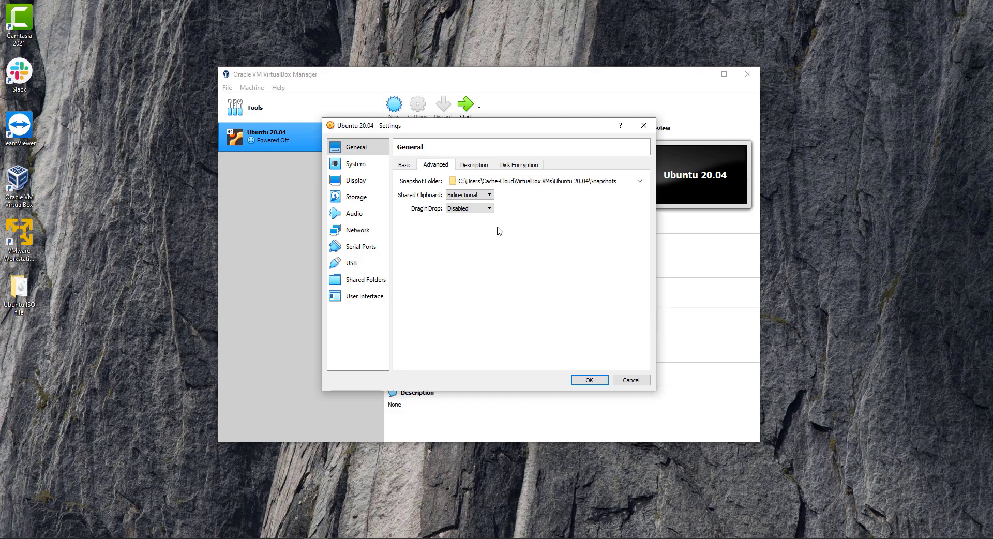
{"action": "left_click", "coordinate": [489, 208]}
{"action": "left_click", "coordinate": [469, 237]}
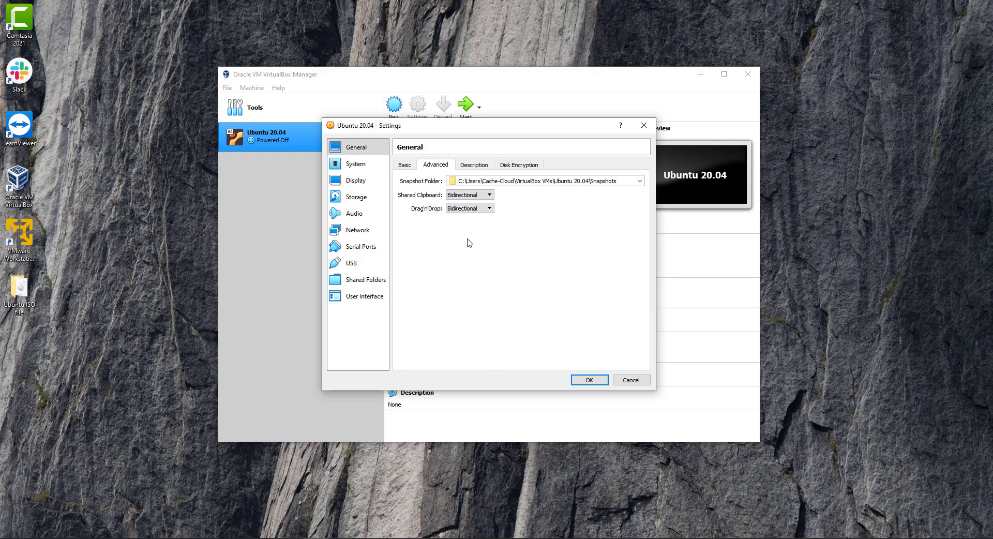
Step: Assign 4 processors to the VM under System > Processor
{"action": "left_click", "coordinate": [357, 167]}
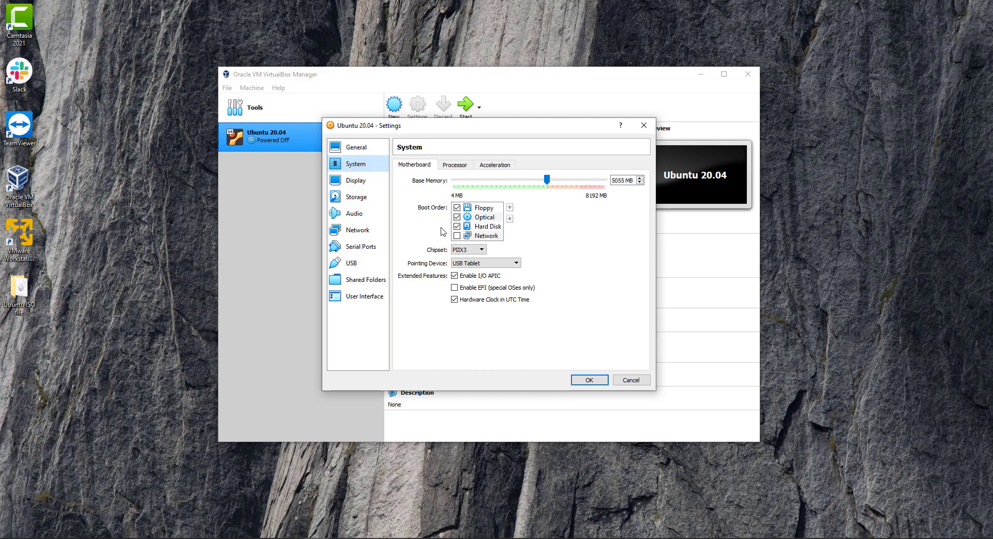
{"action": "left_click", "coordinate": [460, 167]}
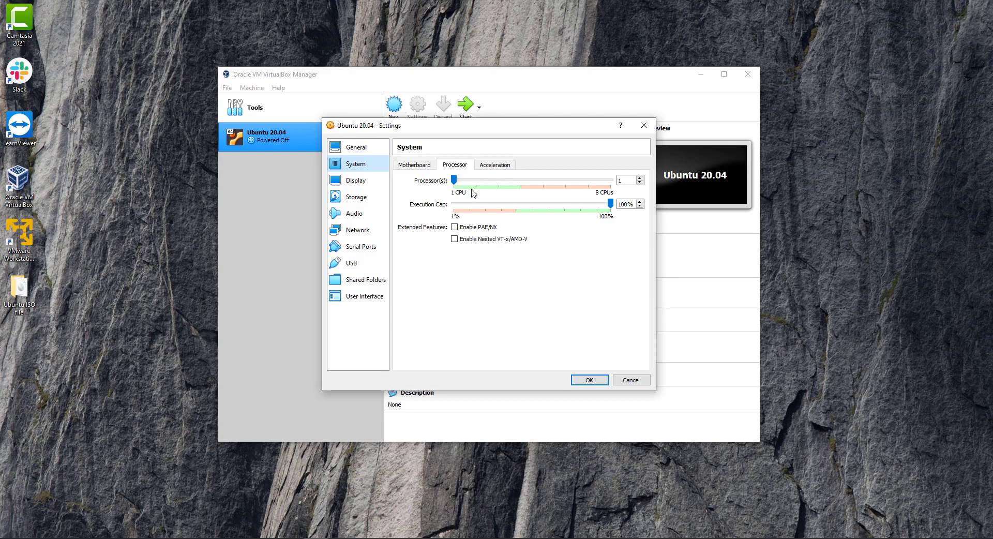
{"action": "left_click_drag", "start_coordinate": [455, 180], "coordinate": [521, 182]}
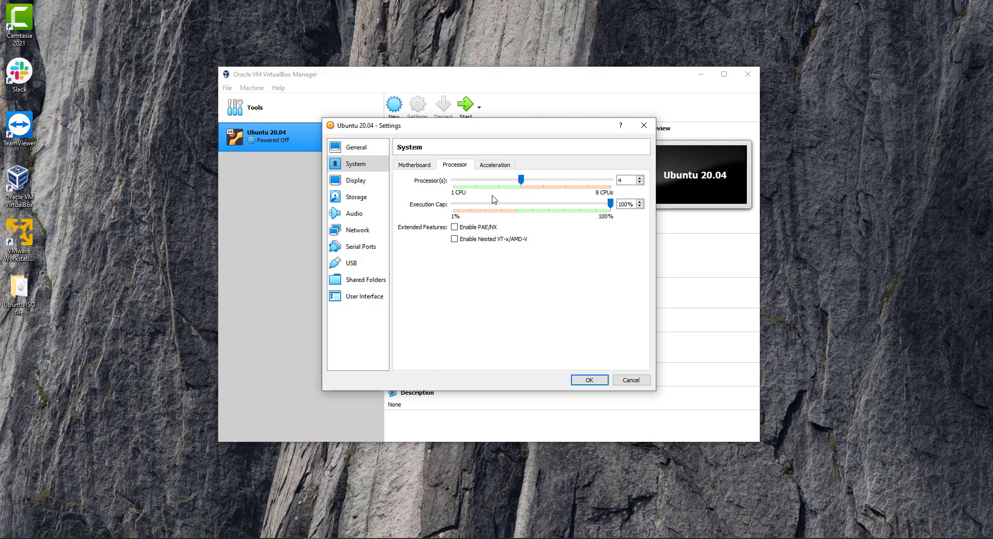
{"action": "left_click", "coordinate": [362, 182]}
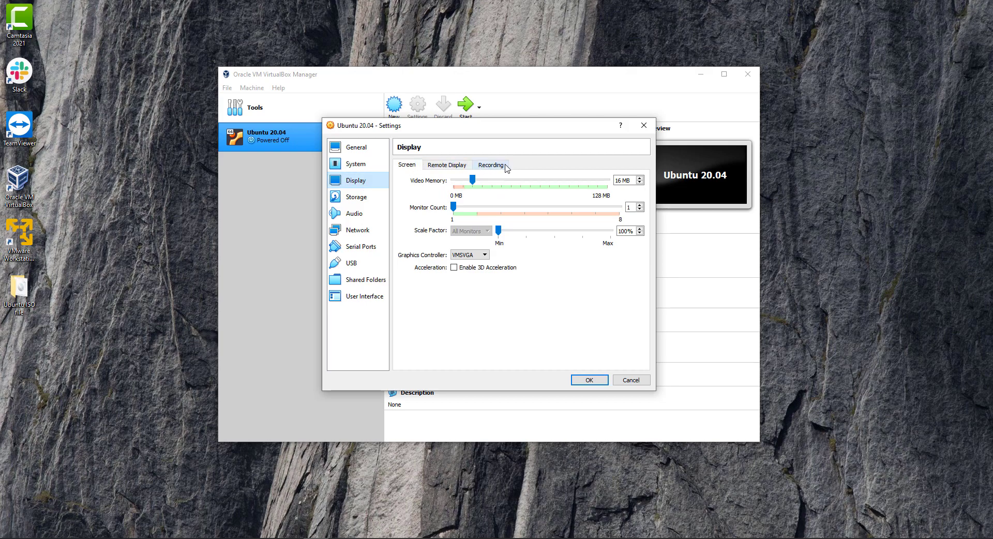
{"action": "left_click", "coordinate": [357, 199]}
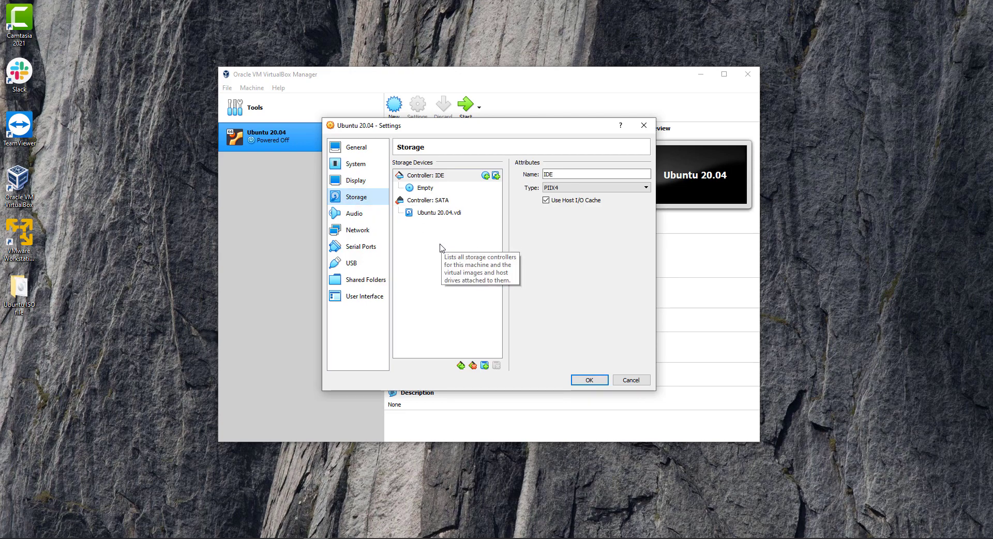
Step: Attach ubuntu-20.04.4-desktop-amd64.iso from Downloads to the empty IDE optical drive and save
{"action": "left_click", "coordinate": [424, 190]}
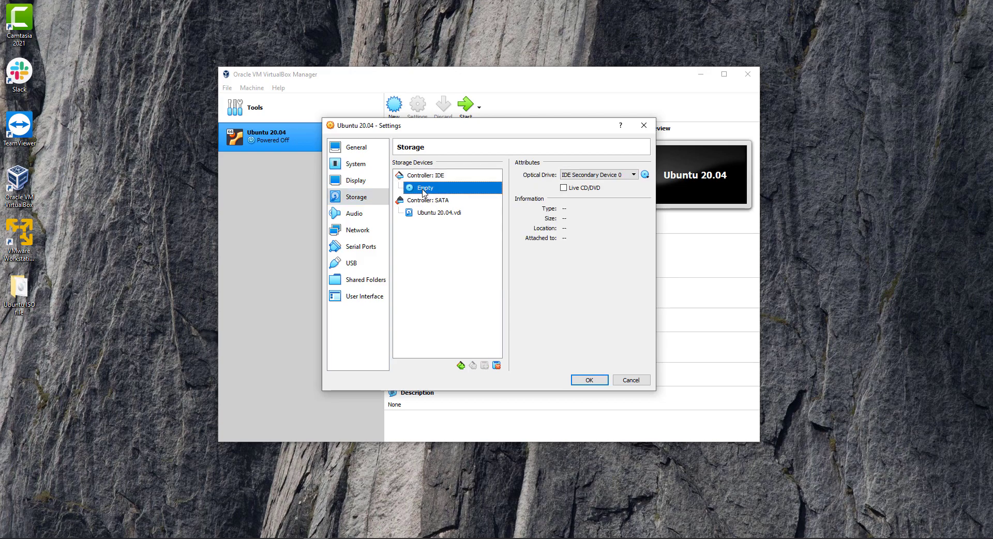
{"action": "left_click", "coordinate": [645, 175]}
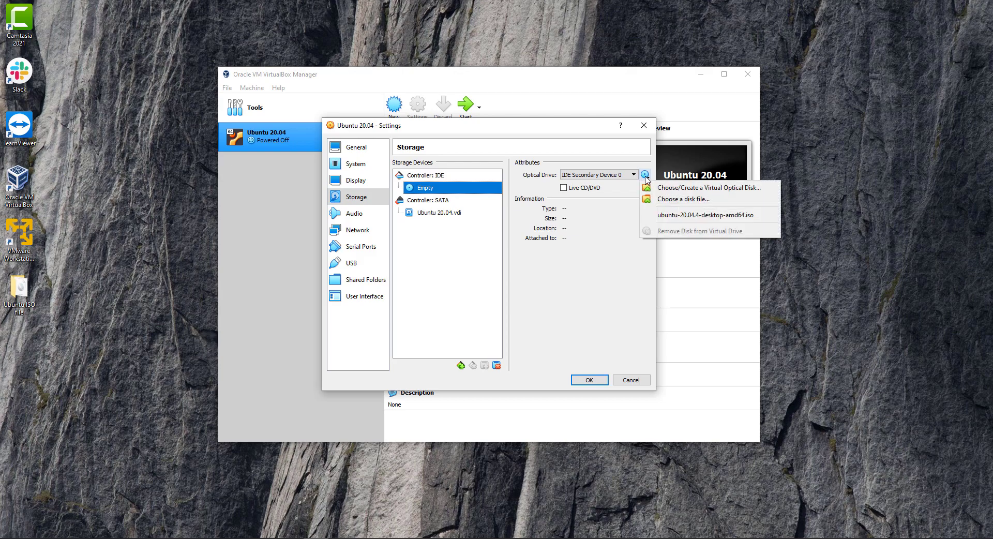
{"action": "left_click", "coordinate": [685, 200]}
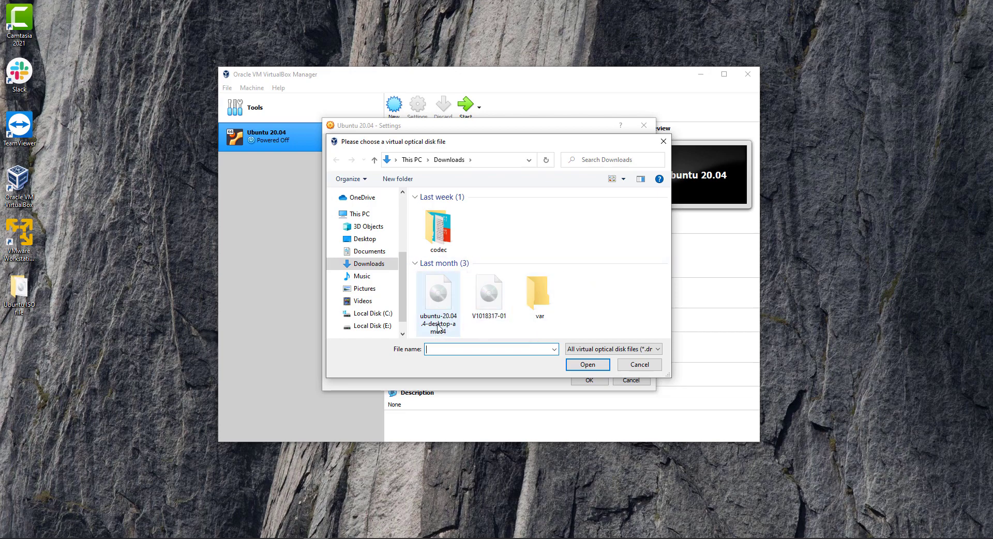
{"action": "left_click", "coordinate": [436, 303]}
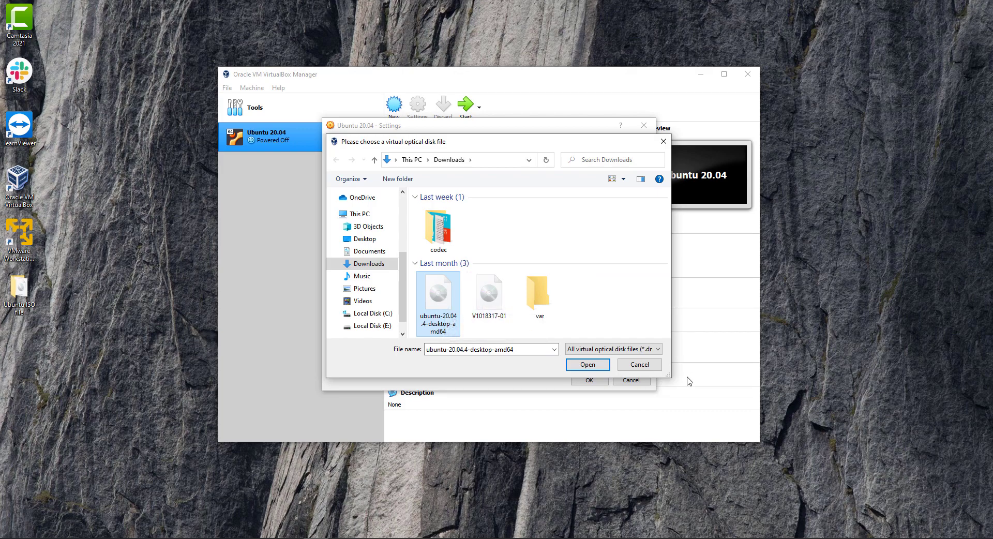
{"action": "left_click", "coordinate": [593, 365]}
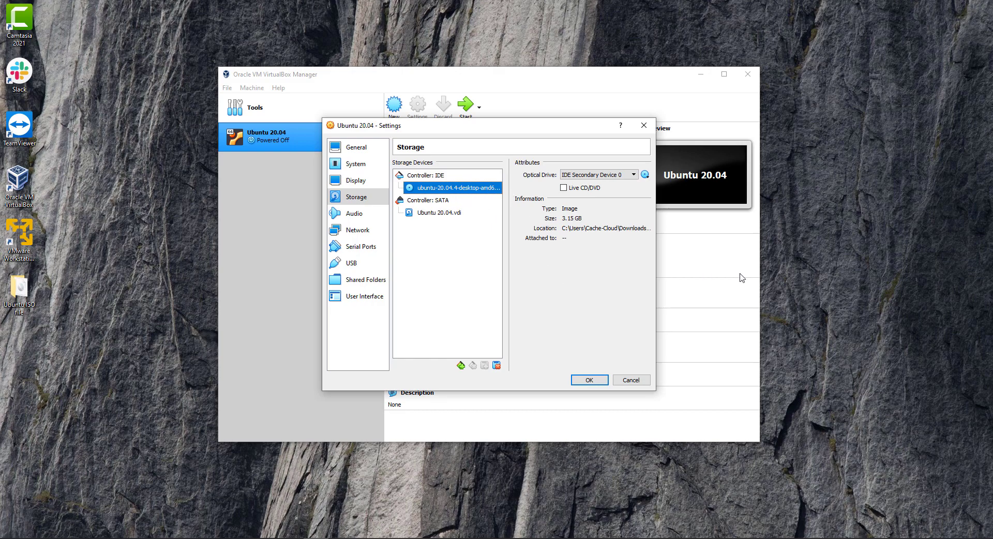
{"action": "left_click_drag", "start_coordinate": [657, 285], "coordinate": [771, 282]}
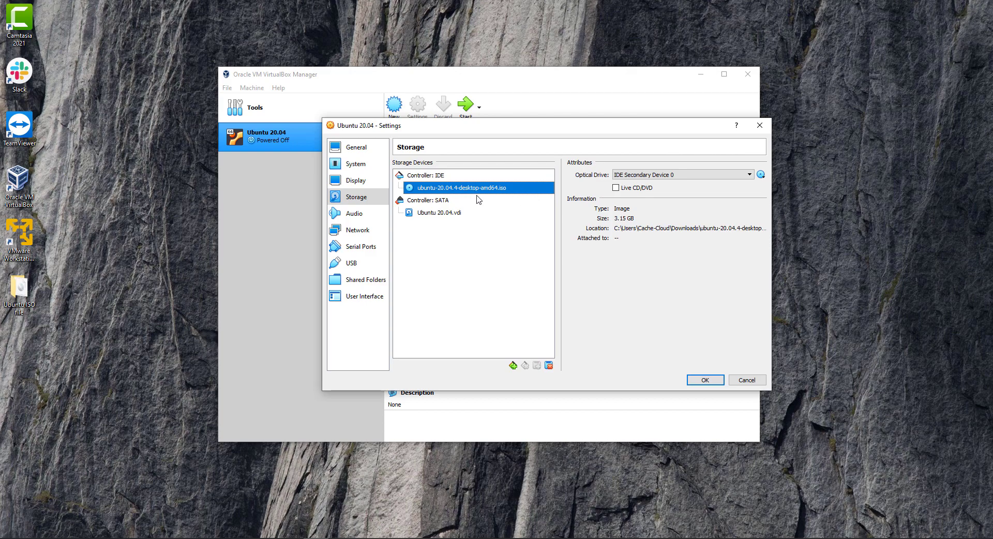
{"action": "left_click", "coordinate": [711, 379]}
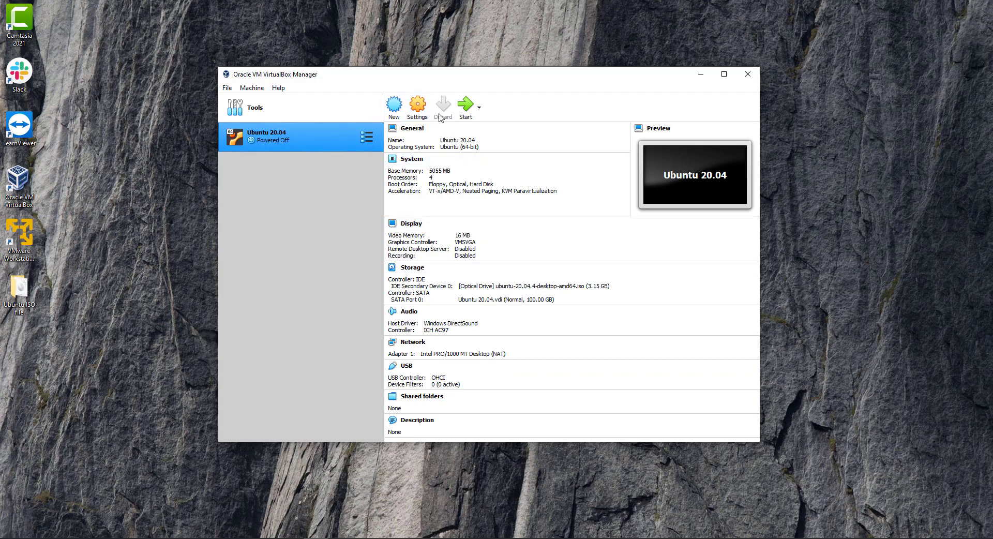
Step: Start the Ubuntu 20.04 VM from the Manager toolbar
{"action": "left_click", "coordinate": [465, 107]}
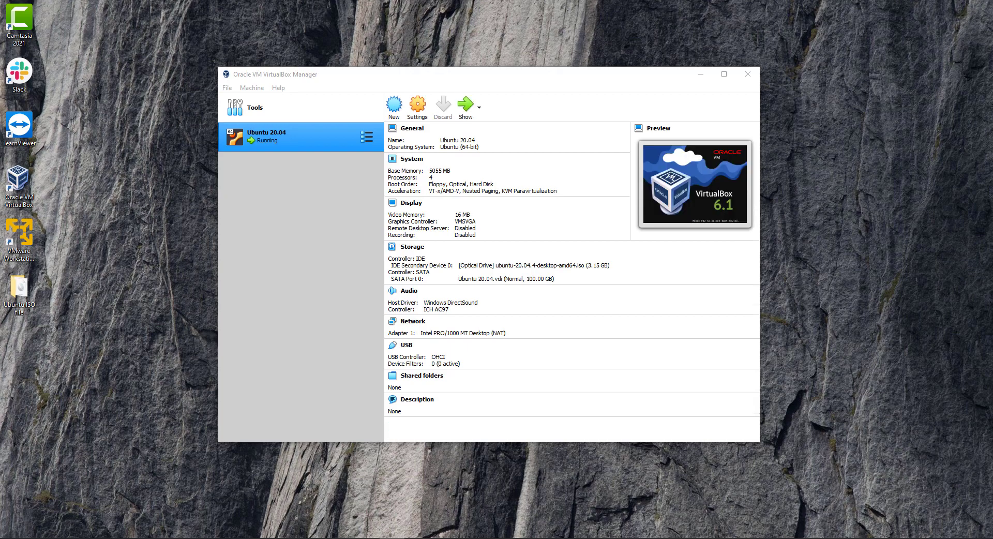
Step: Centre the VM window and dismiss the keyboard auto-capture and mouse integration notices
{"action": "left_click_drag", "start_coordinate": [181, 136], "coordinate": [524, 134]}
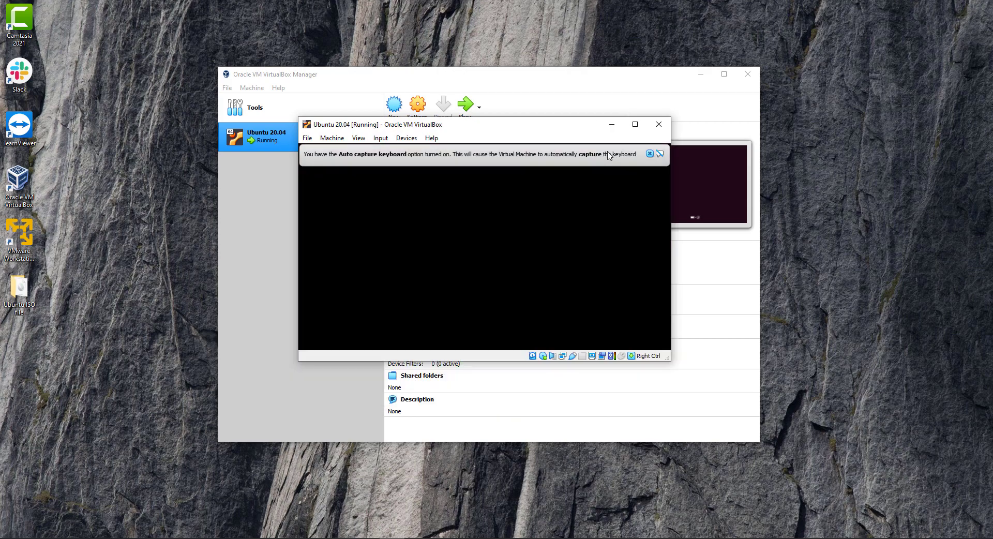
{"action": "left_click", "coordinate": [650, 155]}
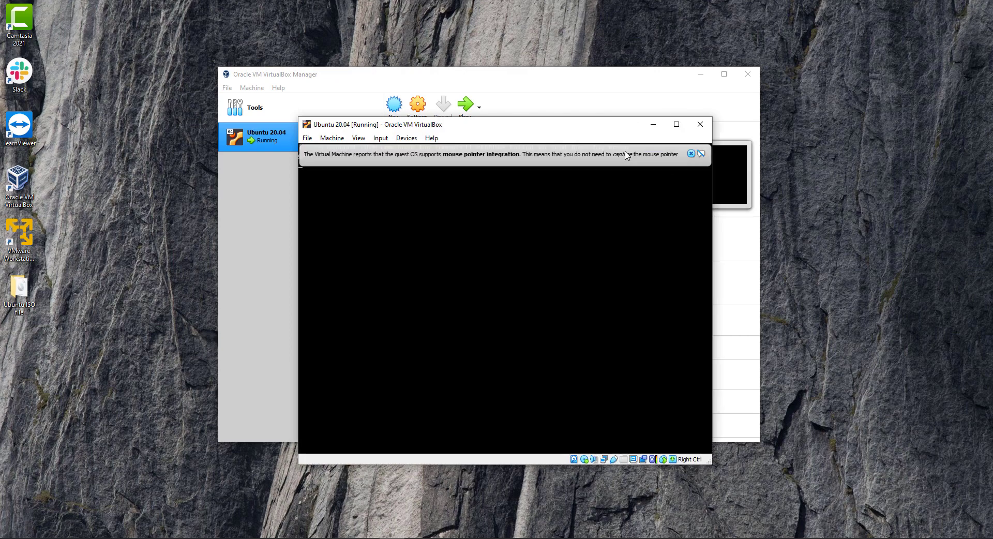
{"action": "left_click", "coordinate": [691, 154]}
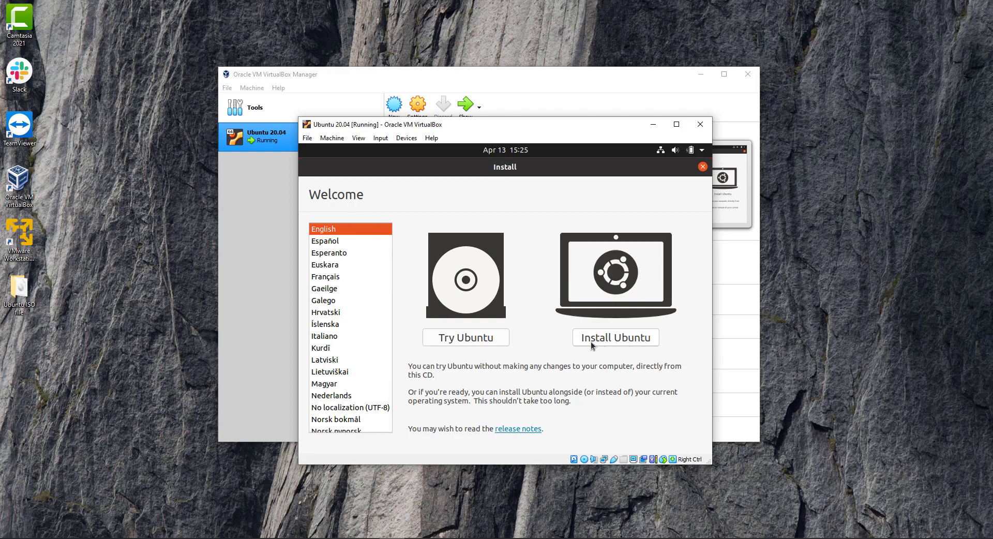
Step: Begin installing Ubuntu with the English (US) keyboard layout and third-party graphics and media software included
{"action": "left_click", "coordinate": [611, 338]}
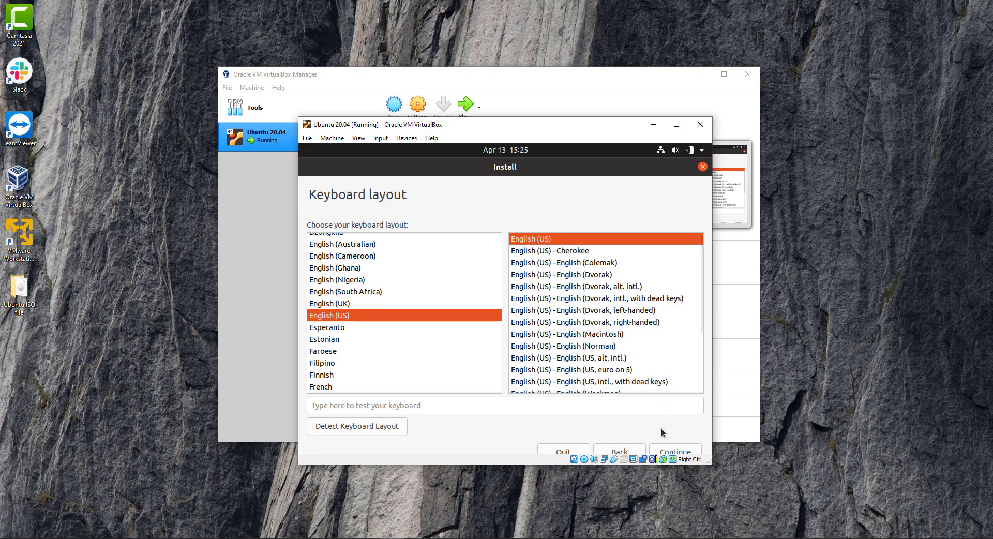
{"action": "left_click_drag", "start_coordinate": [681, 465], "coordinate": [681, 502]}
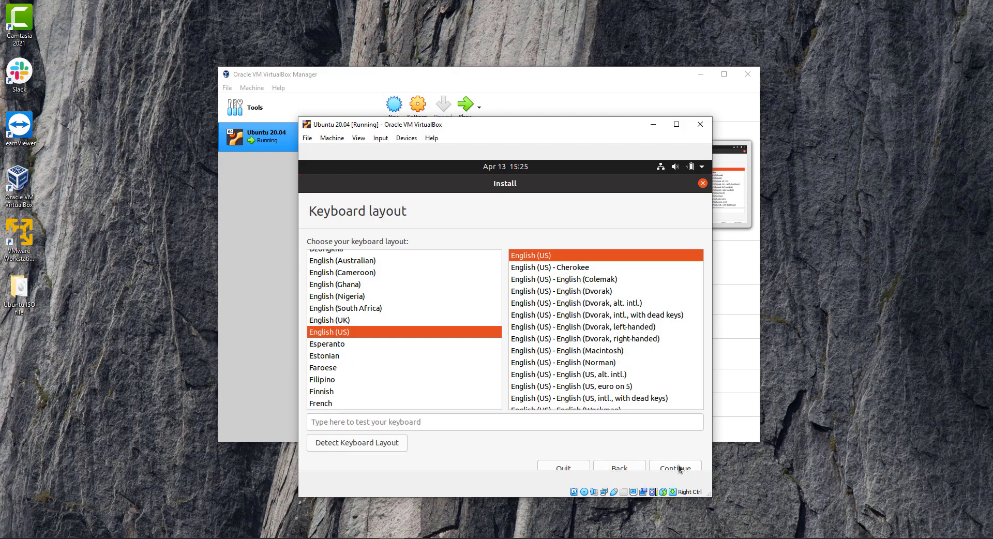
{"action": "left_click", "coordinate": [678, 469]}
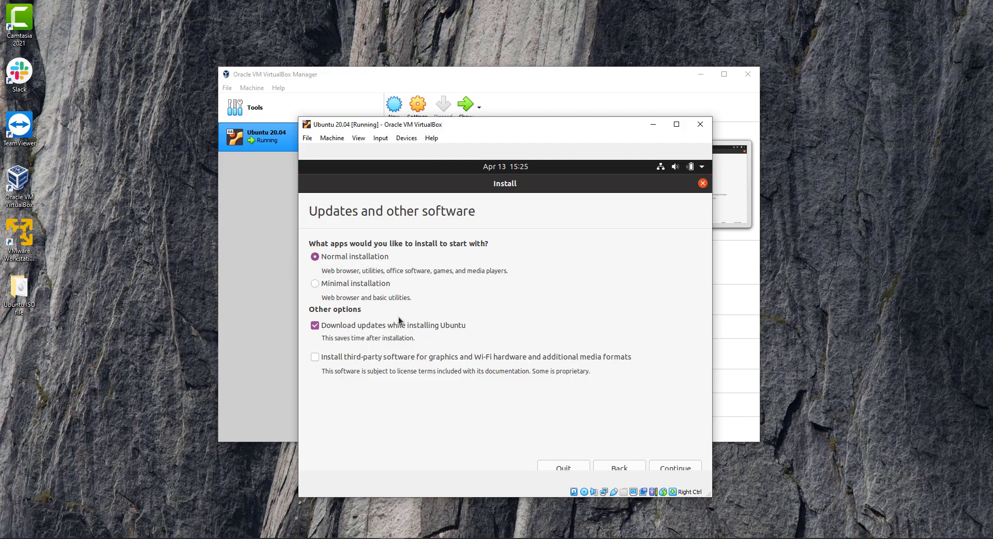
{"action": "left_click", "coordinate": [315, 359]}
{"action": "left_click", "coordinate": [677, 468]}
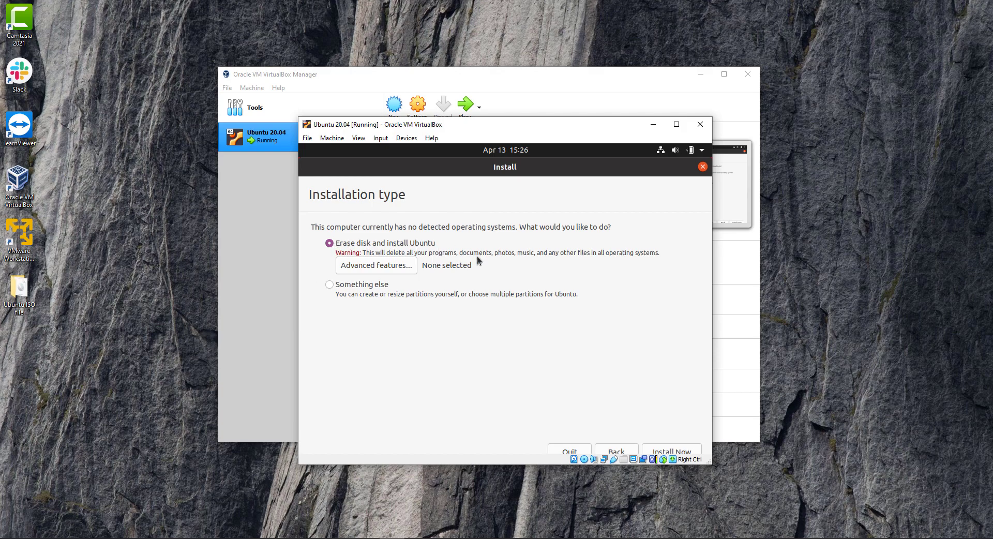
Step: Start the install over the erased disk and confirm writing the partition changes to disk
{"action": "left_click", "coordinate": [677, 451]}
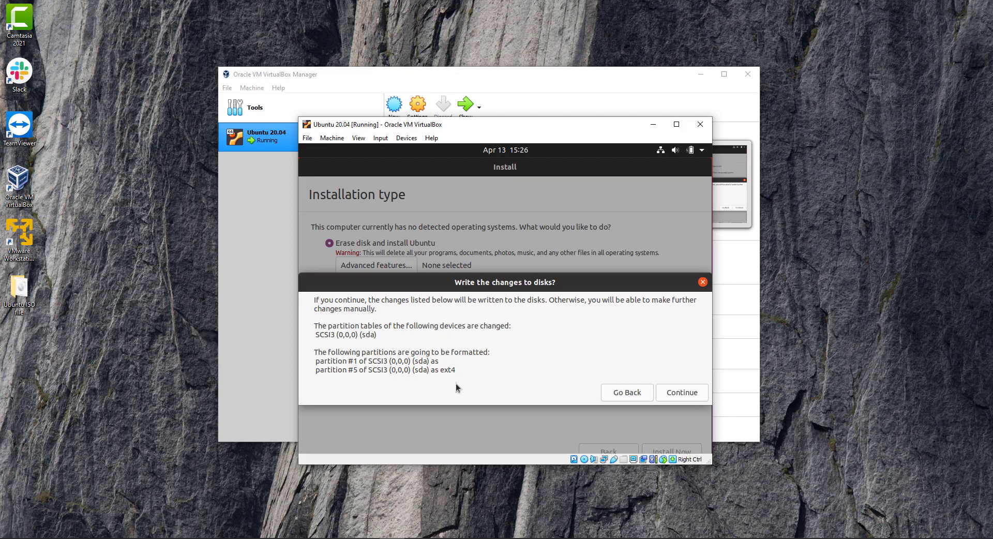
{"action": "left_click", "coordinate": [680, 394]}
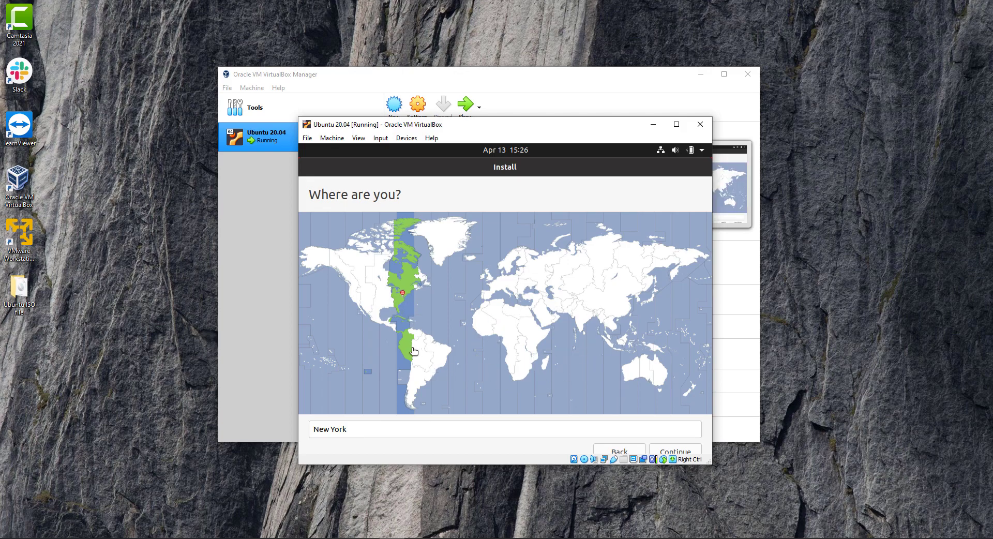
Step: Accept New York as the location and enter 'Ubuntu LTS' as your name
{"action": "left_click", "coordinate": [676, 450]}
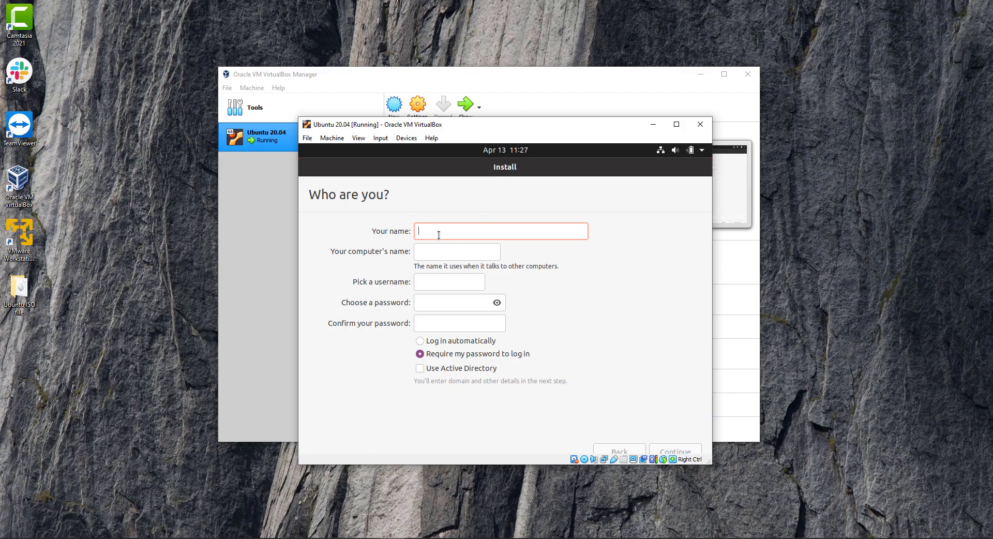
{"action": "type", "text": "Ubuntu"}
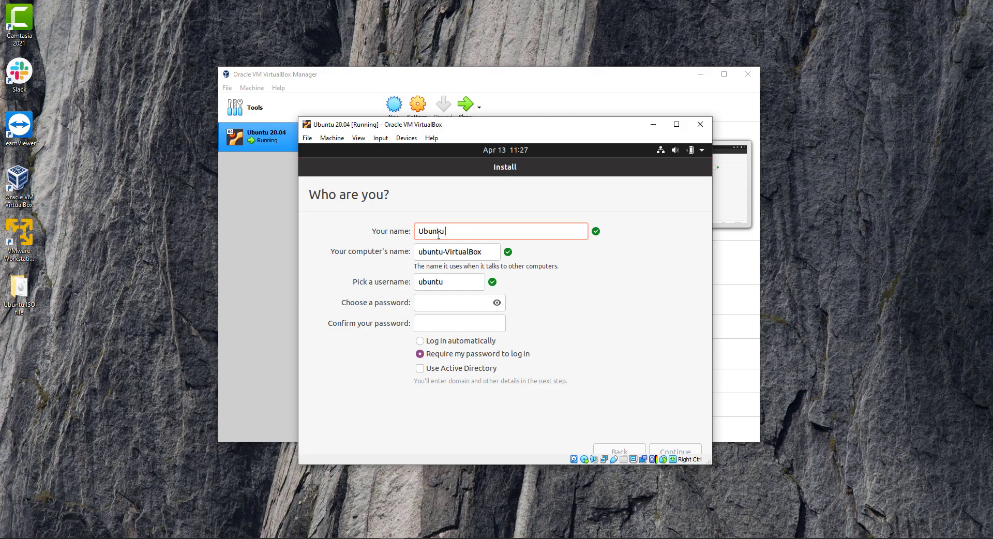
{"action": "type", "text": " LTS"}
Step: Change the computer's name from the VirtualBox default to 'ubuntu-LTS'
{"action": "left_click", "coordinate": [476, 253]}
{"action": "left_click_drag", "start_coordinate": [477, 253], "coordinate": [446, 252]}
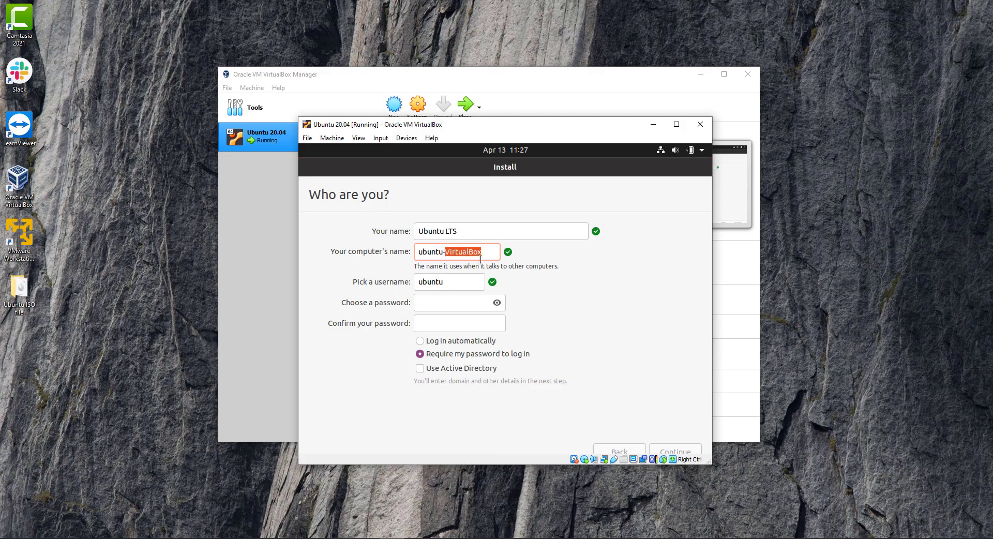
{"action": "key", "text": "BackSpace"}
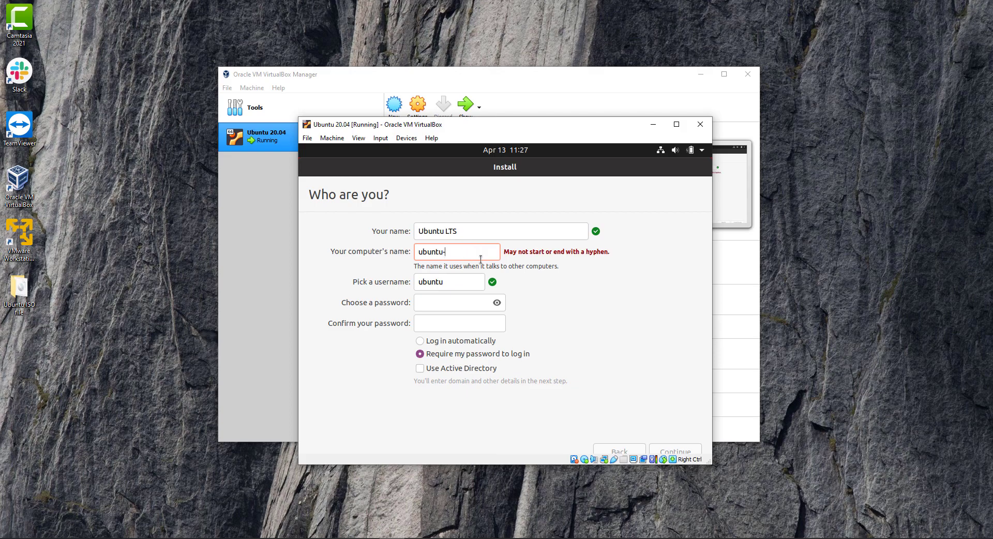
{"action": "key", "text": "BackSpace"}
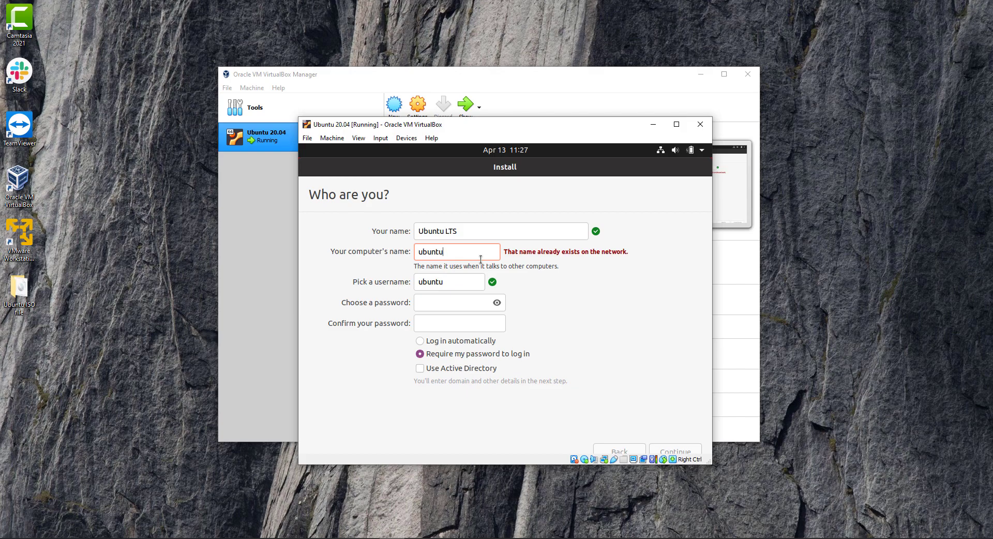
{"action": "type", "text": "-"}
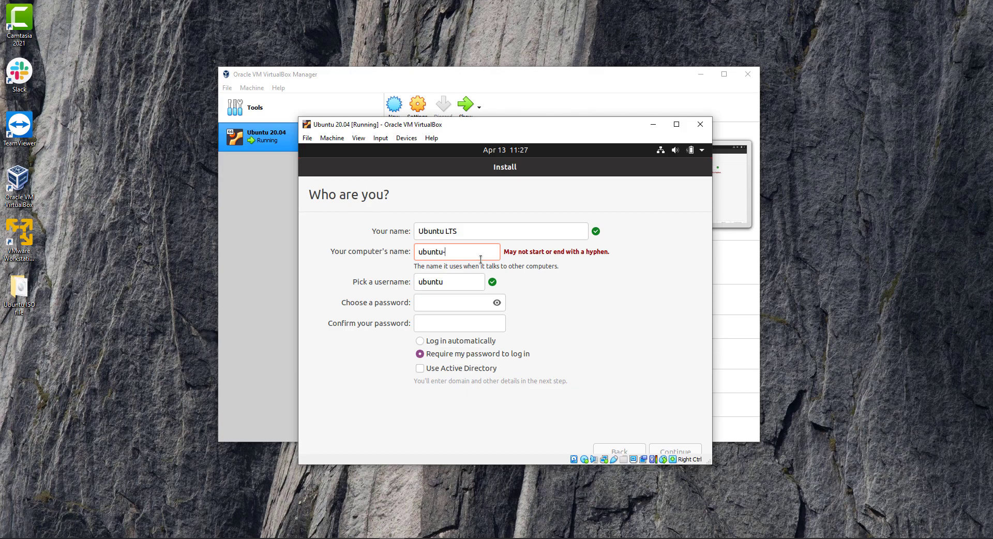
{"action": "type", "text": "LTS"}
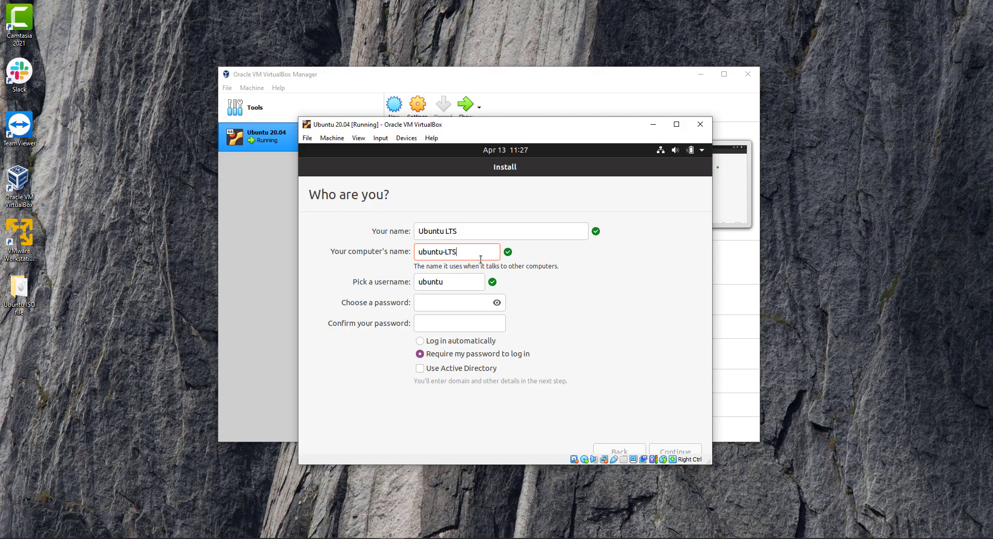
Step: Enter the account password and its confirmation, retyping the mismatched confirmation
{"action": "left_click", "coordinate": [430, 302]}
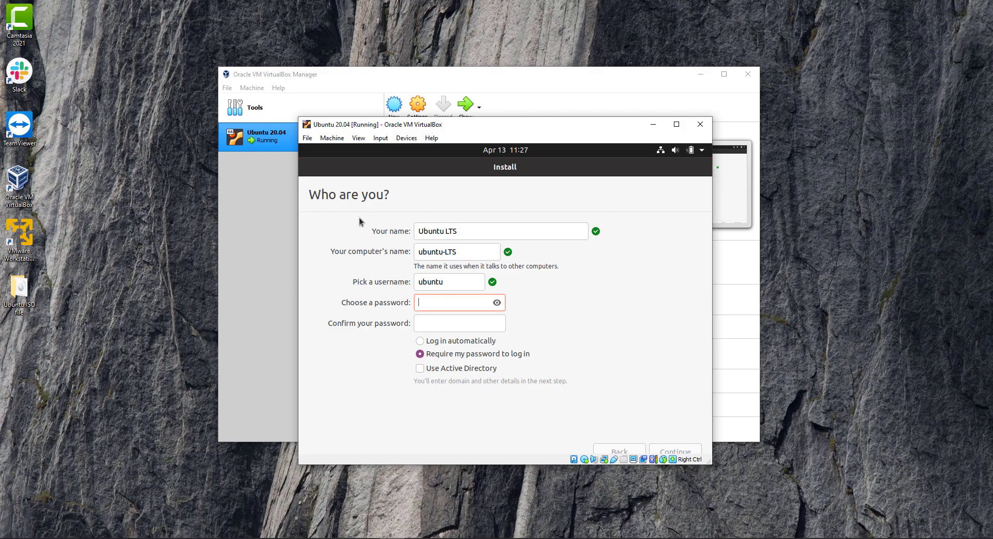
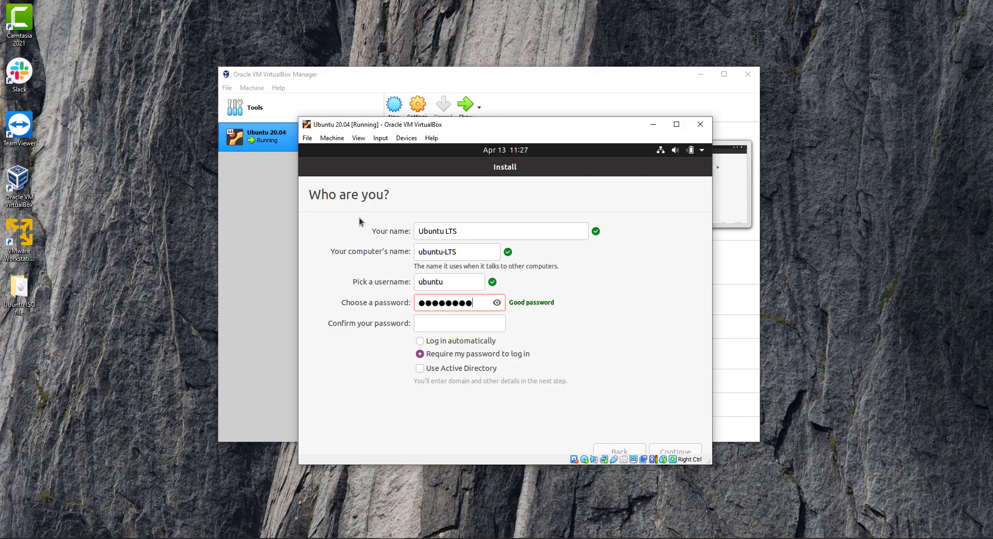
{"action": "left_click", "coordinate": [434, 322]}
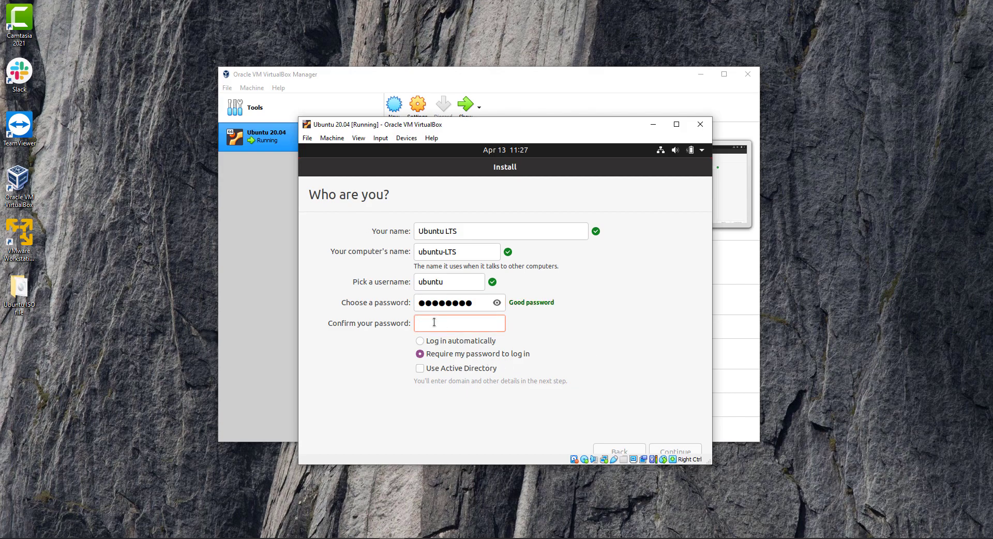
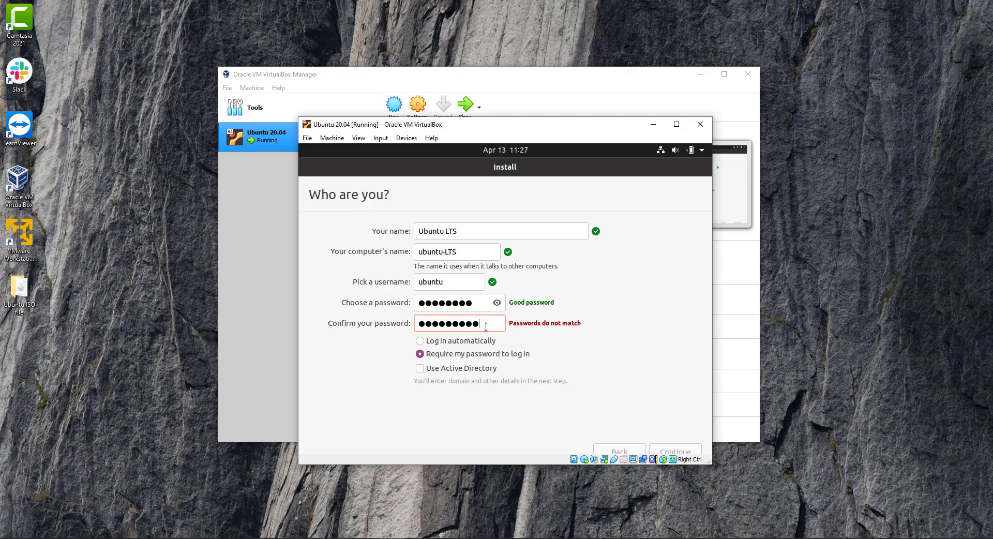
{"action": "key", "text": "BackSpace"}
{"action": "key", "text": "BackSpace"}
{"action": "key", "text": "BackSpace"}
{"action": "key", "text": "BackSpace"}
{"action": "key", "text": "BackSpace"}
{"action": "key", "text": "BackSpace"}
{"action": "key", "text": "BackSpace"}
{"action": "key", "text": "BackSpace"}
{"action": "key", "text": "BackSpace"}
{"action": "key", "text": "BackSpace"}
Step: Retype the chosen password so both fields match, then continue the installation to completion
{"action": "left_click_drag", "start_coordinate": [474, 304], "coordinate": [416, 303]}
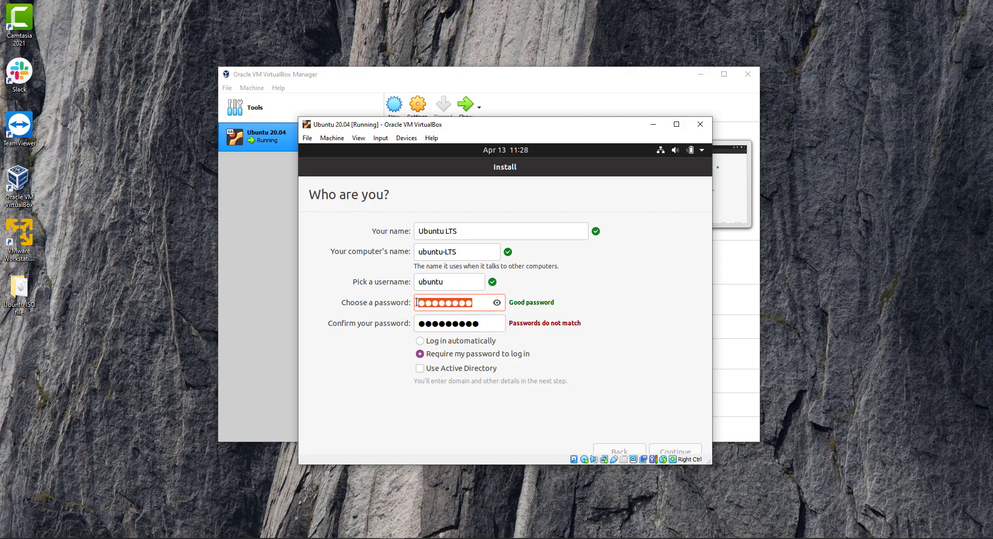
{"action": "key", "text": "BackSpace"}
{"action": "type", "text": "●●●●●"}
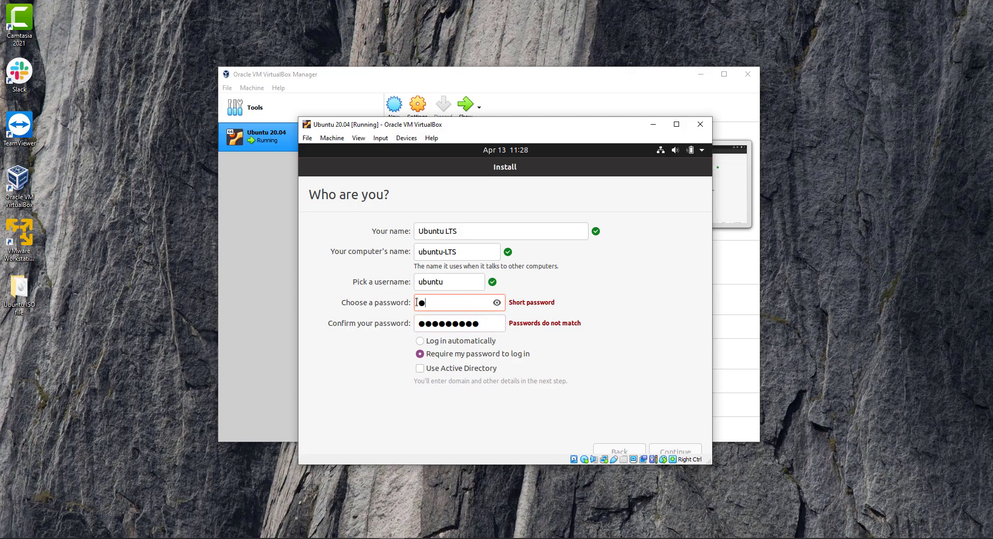
{"action": "type", "text": "●●●●"}
{"action": "left_click", "coordinate": [490, 323]}
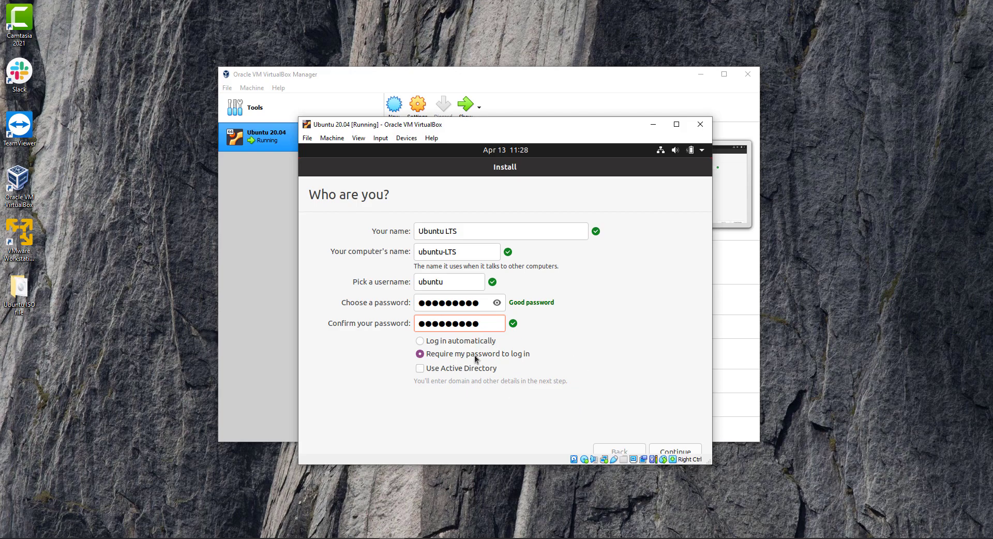
{"action": "left_click", "coordinate": [672, 453]}
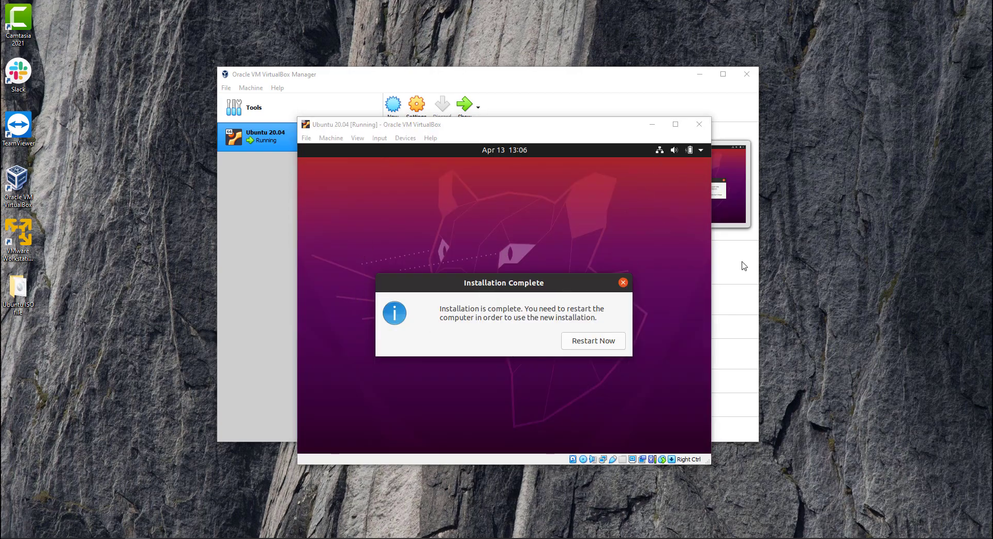
Step: Restart the VM into the installed Ubuntu, passing the remove-medium prompt and dismissing both pointer integration notices
{"action": "left_click", "coordinate": [591, 342]}
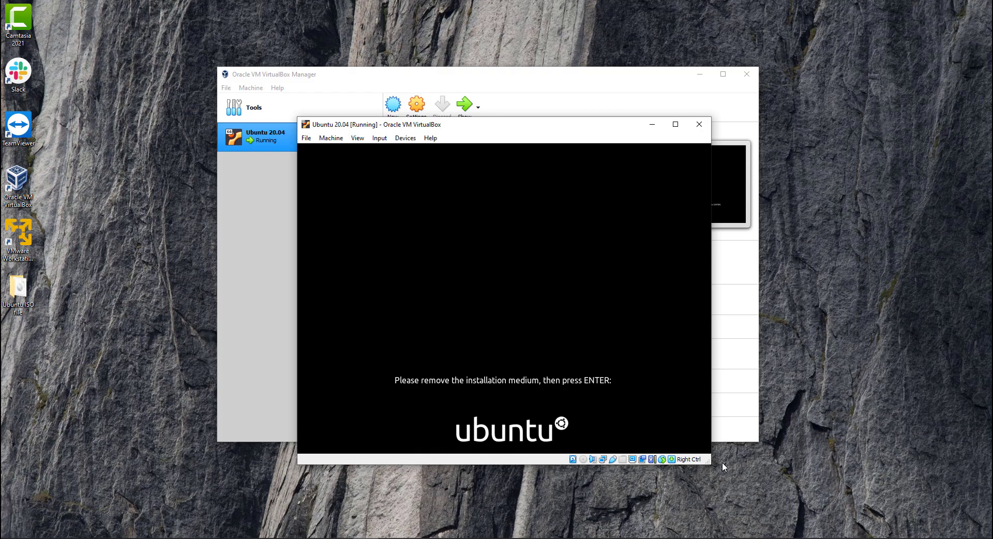
{"action": "key", "text": "Return"}
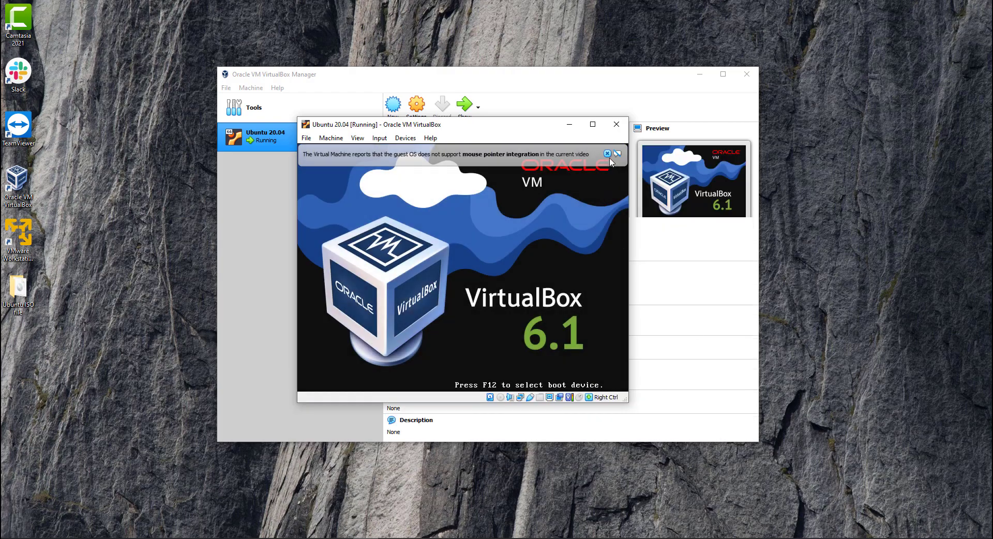
{"action": "left_click", "coordinate": [608, 155]}
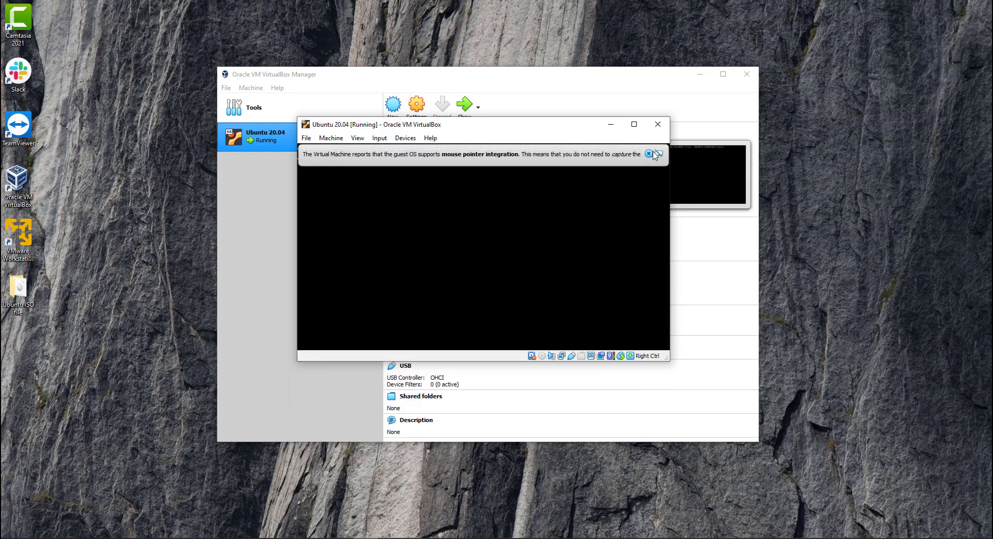
{"action": "left_click", "coordinate": [689, 154]}
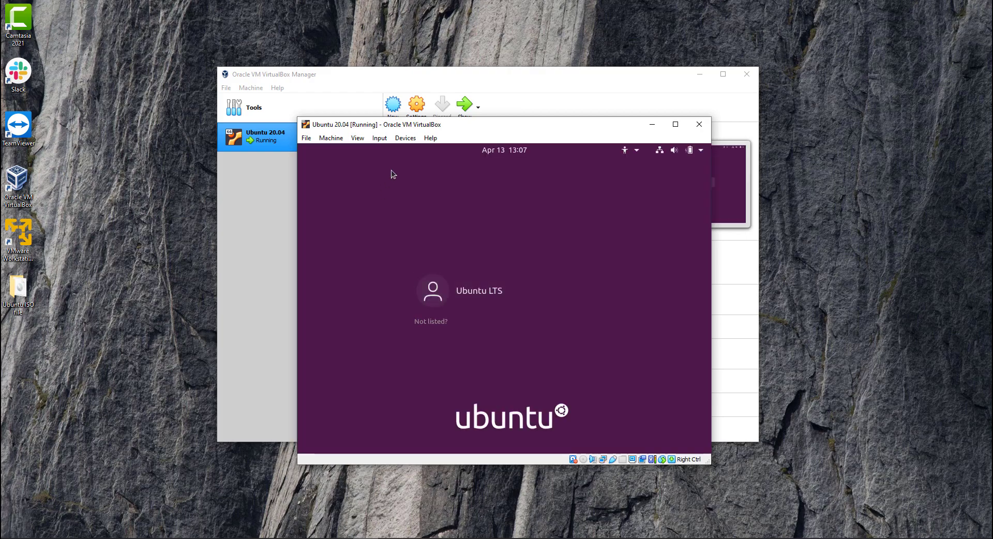
Step: Log in to the Ubuntu LTS account with its password
{"action": "left_click", "coordinate": [493, 303]}
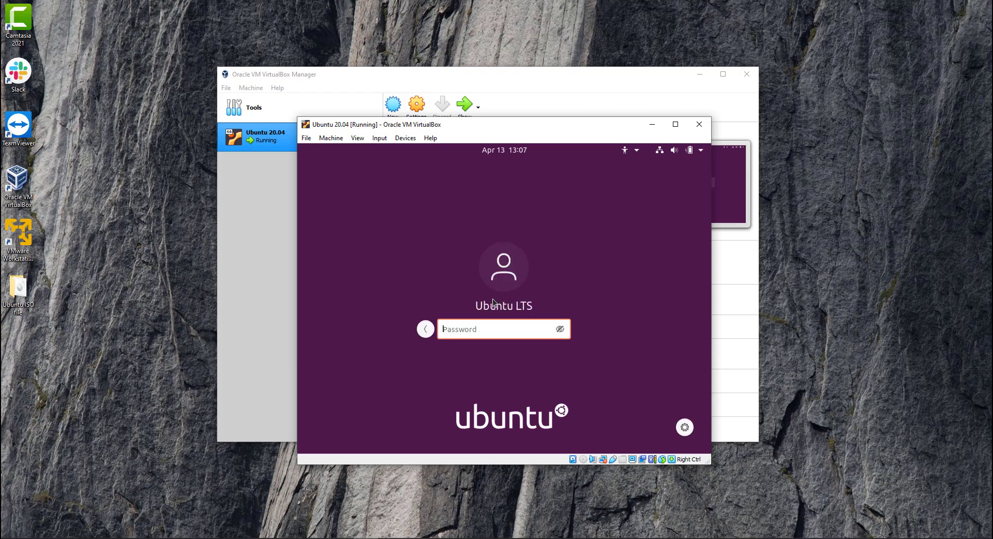
{"action": "type", "text": "*********"}
{"action": "key", "text": "Return"}
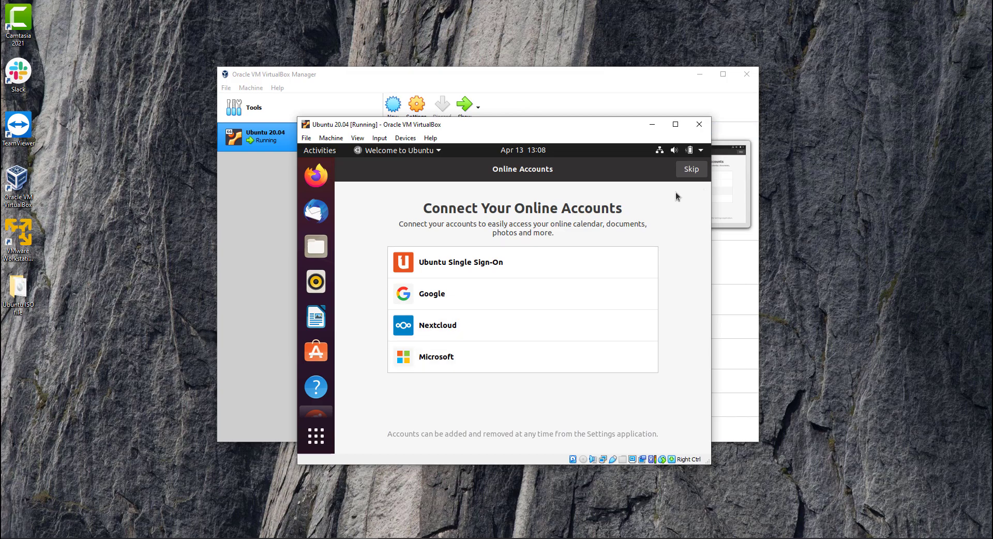
Step: Skip through Online Accounts, Livepatch, Help improve Ubuntu and Privacy, and finish the welcome wizard
{"action": "left_click", "coordinate": [684, 174]}
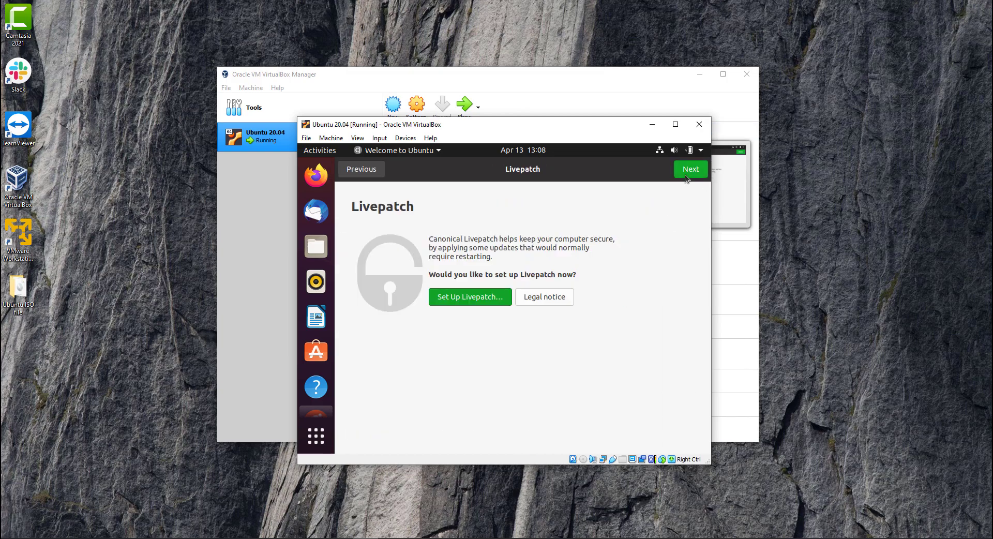
{"action": "left_click", "coordinate": [685, 174]}
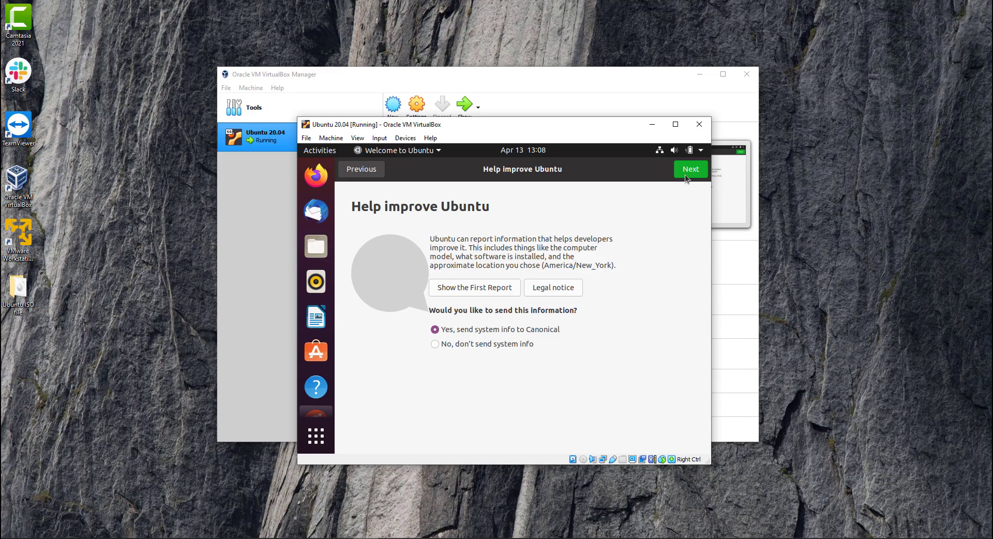
{"action": "left_click", "coordinate": [685, 176]}
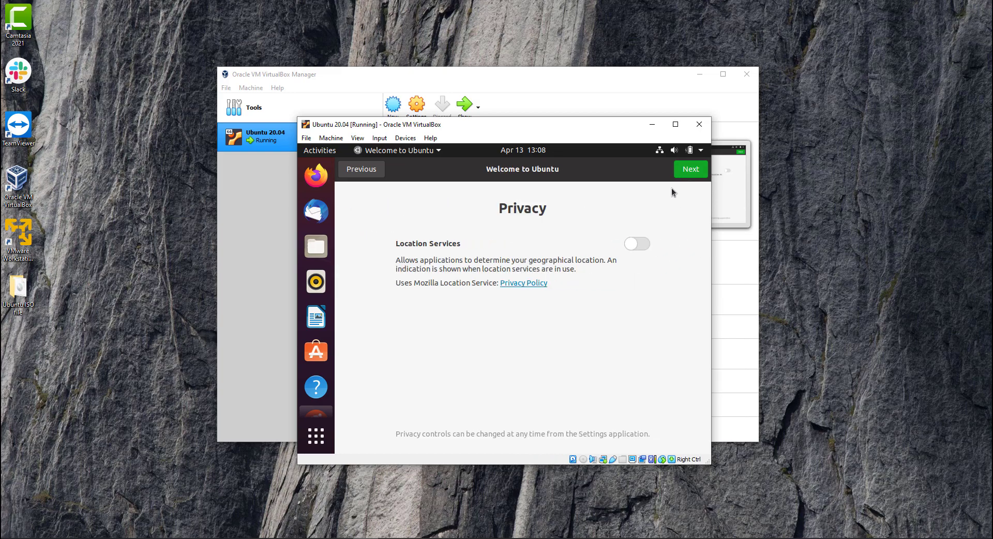
{"action": "left_click", "coordinate": [692, 170]}
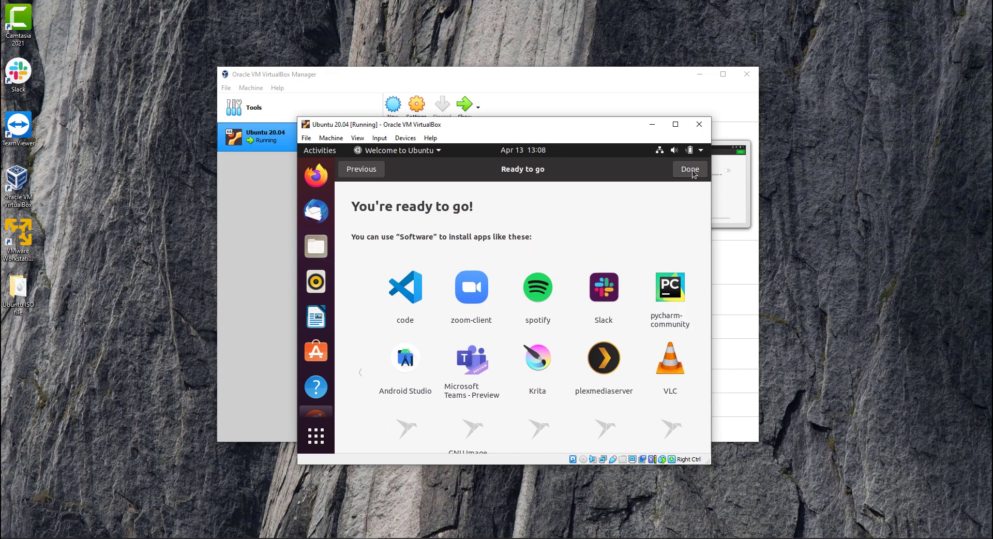
{"action": "left_click", "coordinate": [692, 170]}
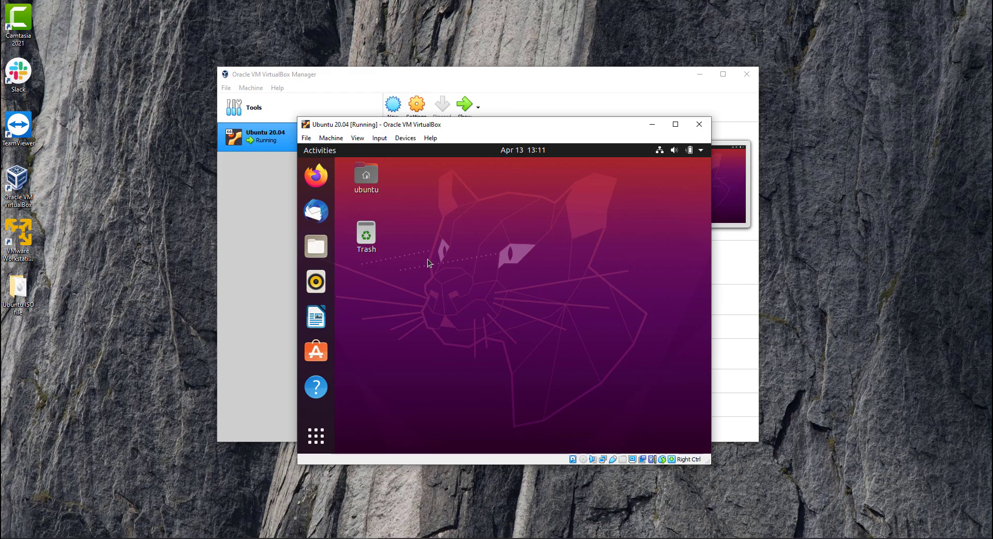
Step: Insert the Guest Additions CD image, run its autorun installer and authenticate with the account password
{"action": "left_click", "coordinate": [405, 138]}
{"action": "left_click", "coordinate": [432, 239]}
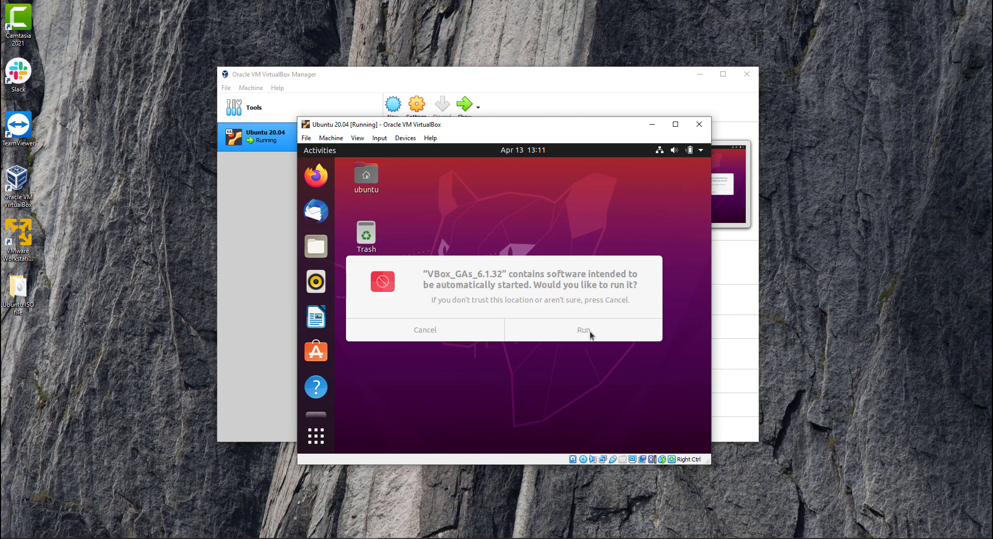
{"action": "left_click", "coordinate": [582, 333]}
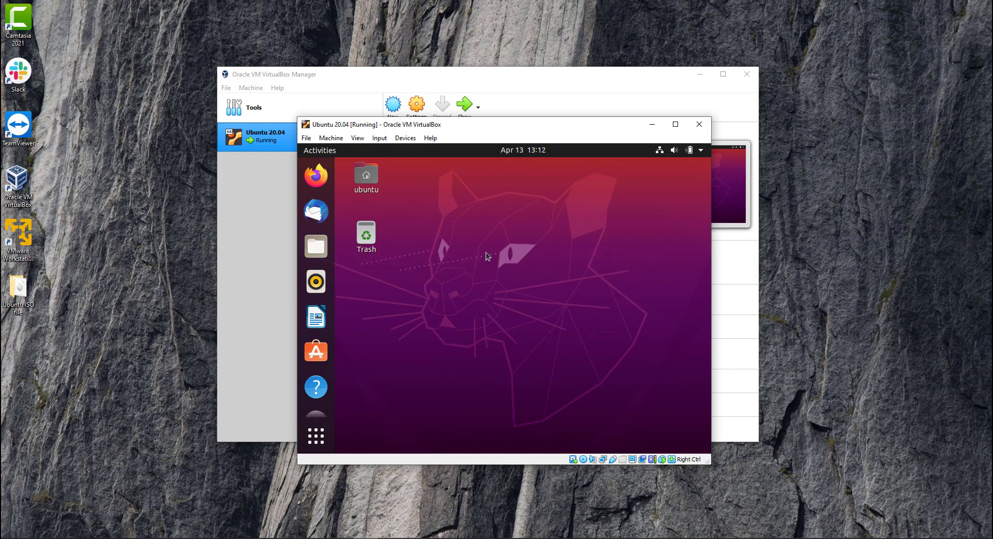
{"action": "type", "text": "*********"}
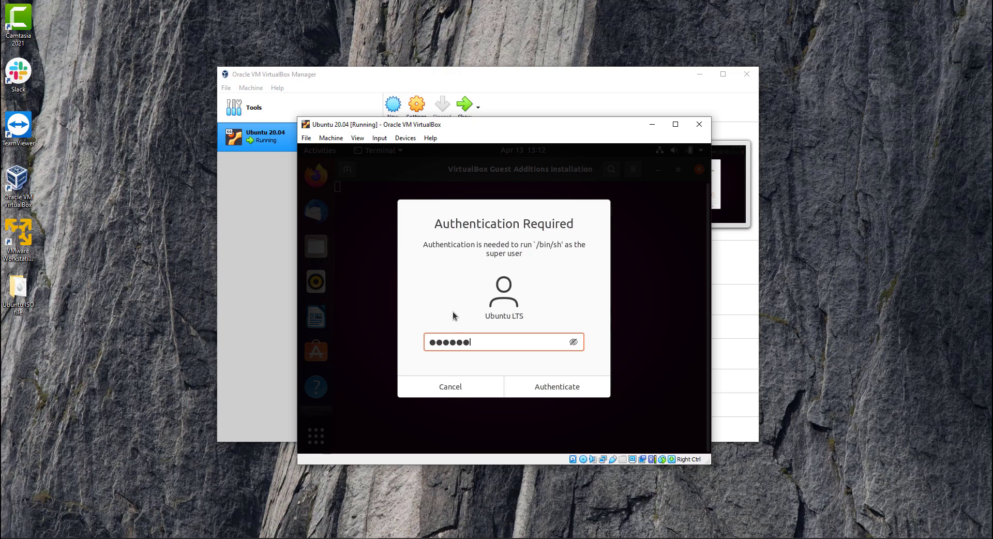
{"action": "key", "text": "Return"}
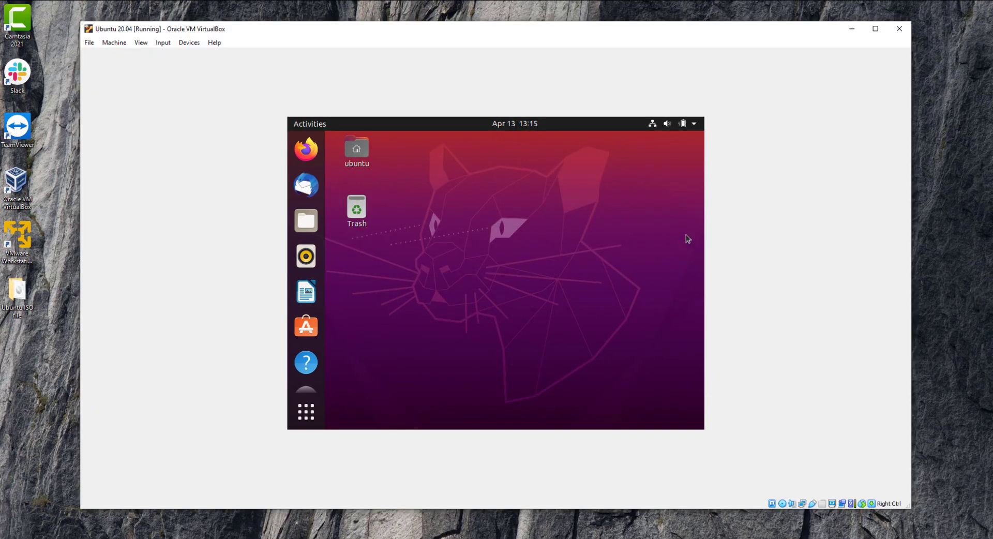
Step: Power off the Ubuntu guest from its system menu and confirm the shutdown
{"action": "left_click", "coordinate": [695, 125]}
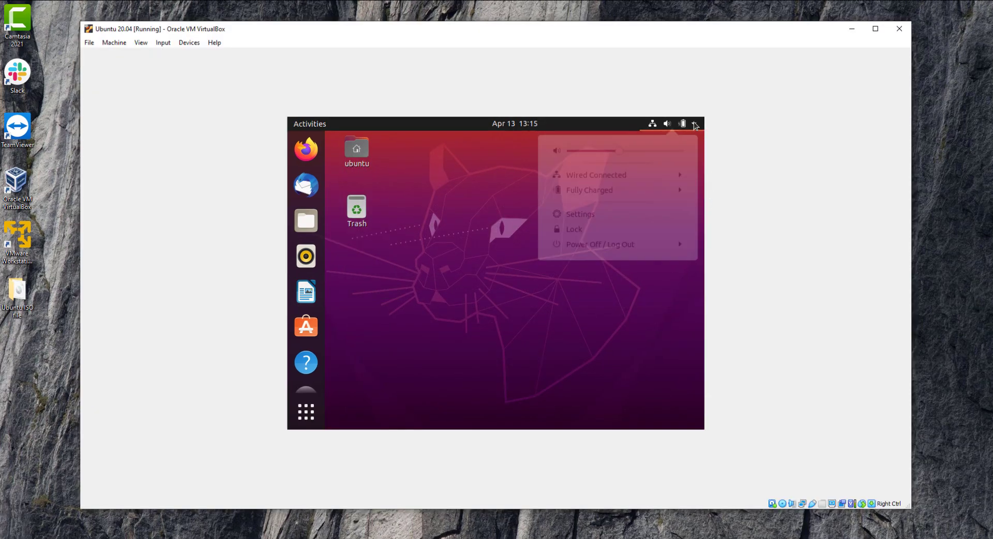
{"action": "left_click", "coordinate": [603, 249]}
{"action": "left_click", "coordinate": [591, 304]}
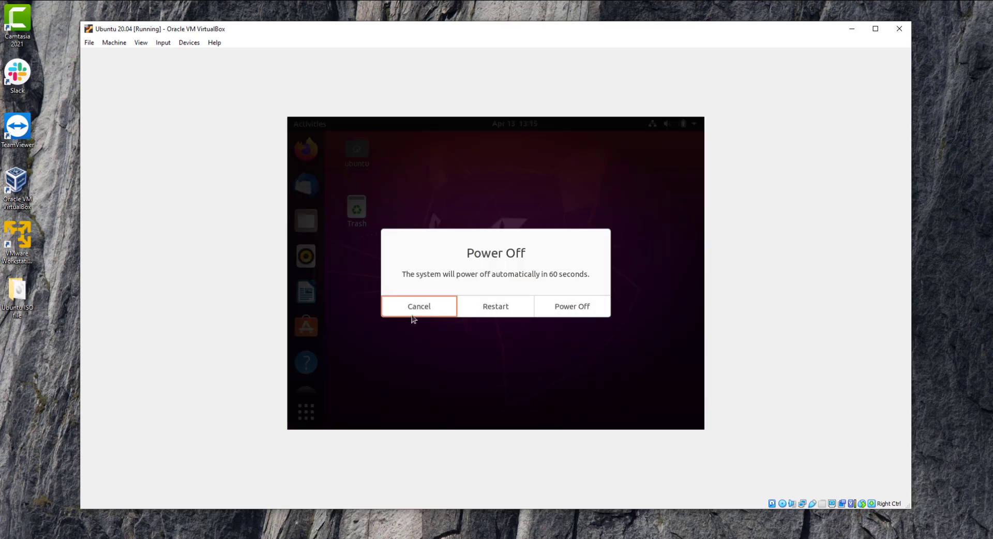
{"action": "left_click", "coordinate": [575, 309]}
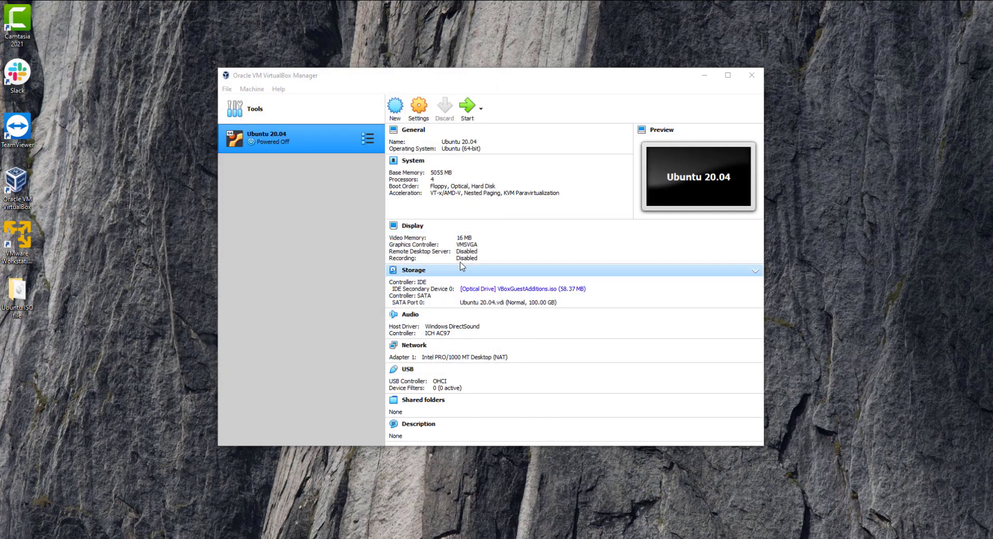
Step: Start the Ubuntu 20.04 VM again and dismiss the keyboard auto-capture and mouse integration notices
{"action": "left_click", "coordinate": [305, 142]}
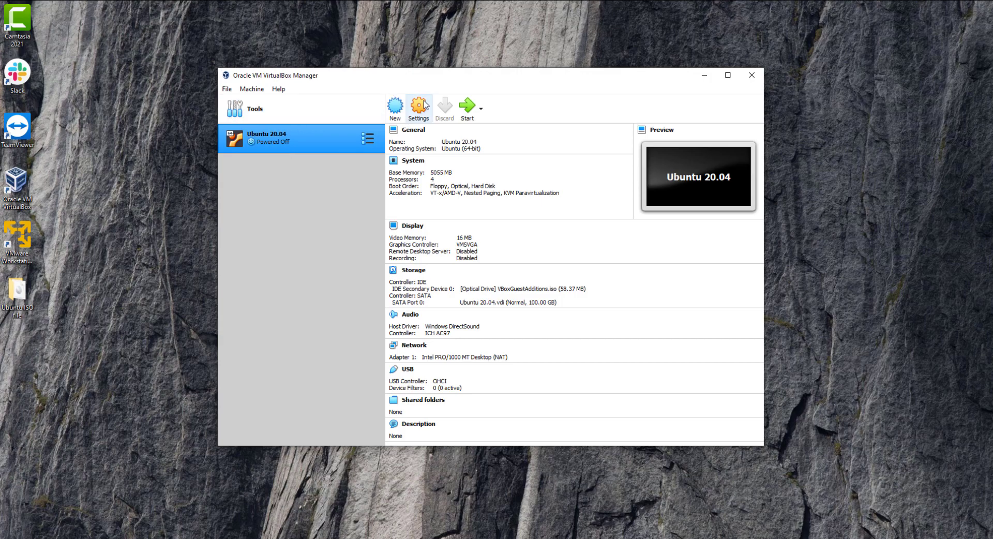
{"action": "left_click", "coordinate": [472, 107]}
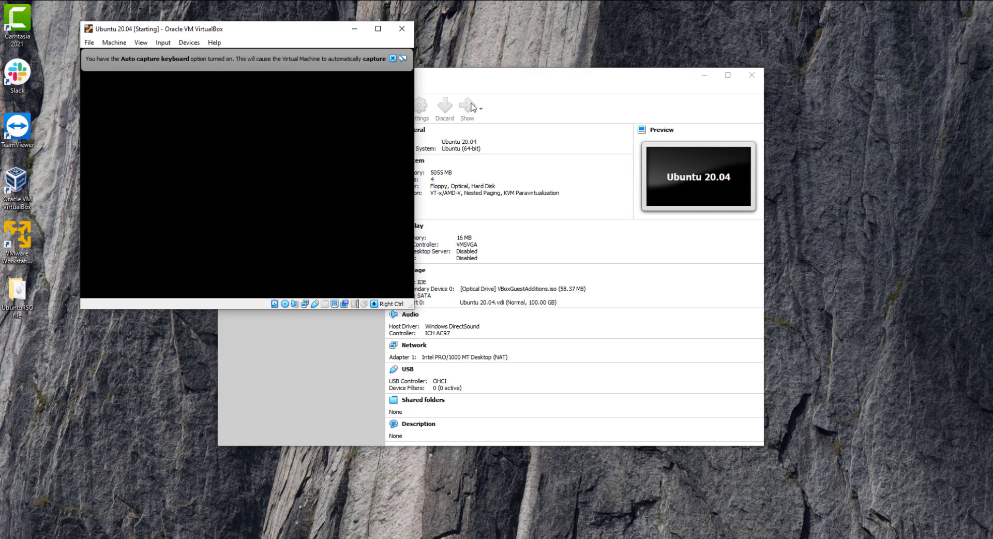
{"action": "left_click", "coordinate": [392, 58]}
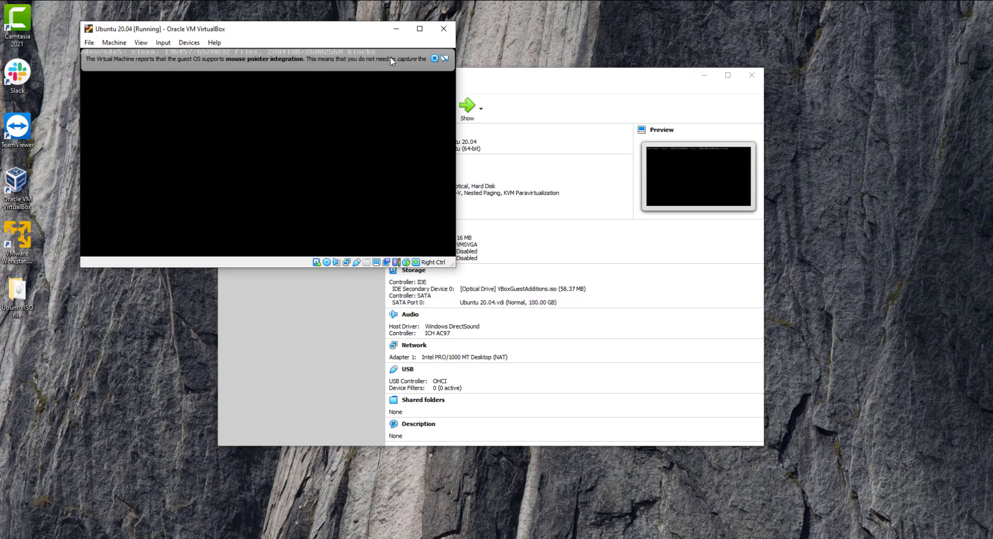
{"action": "left_click", "coordinate": [476, 59]}
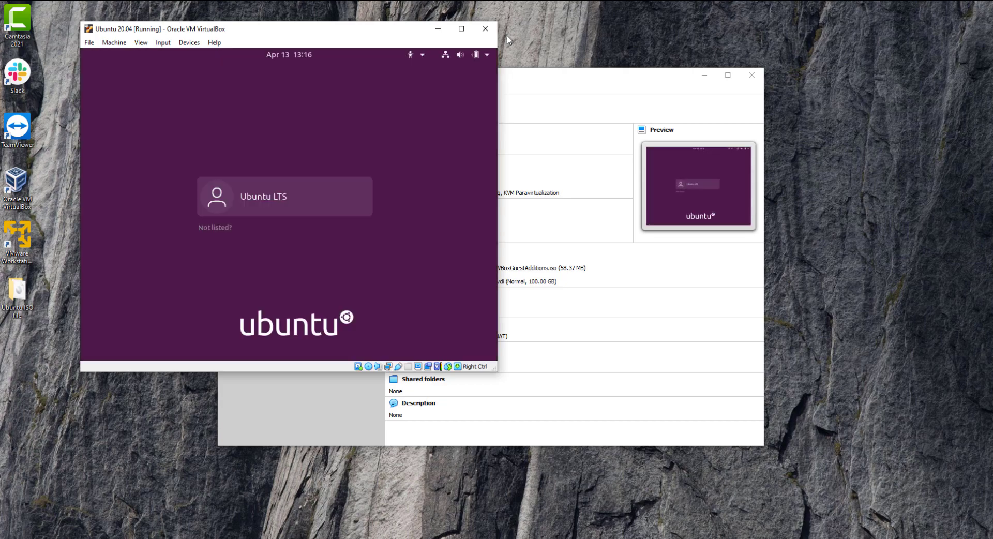
Step: Log back in to the Ubuntu LTS account with its password
{"action": "left_click", "coordinate": [288, 195]}
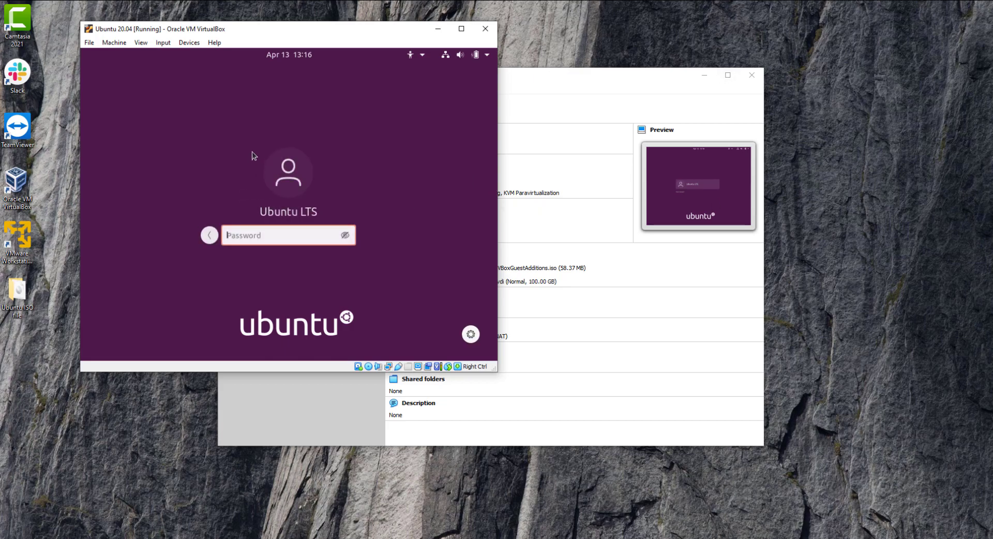
{"action": "type", "text": "**********"}
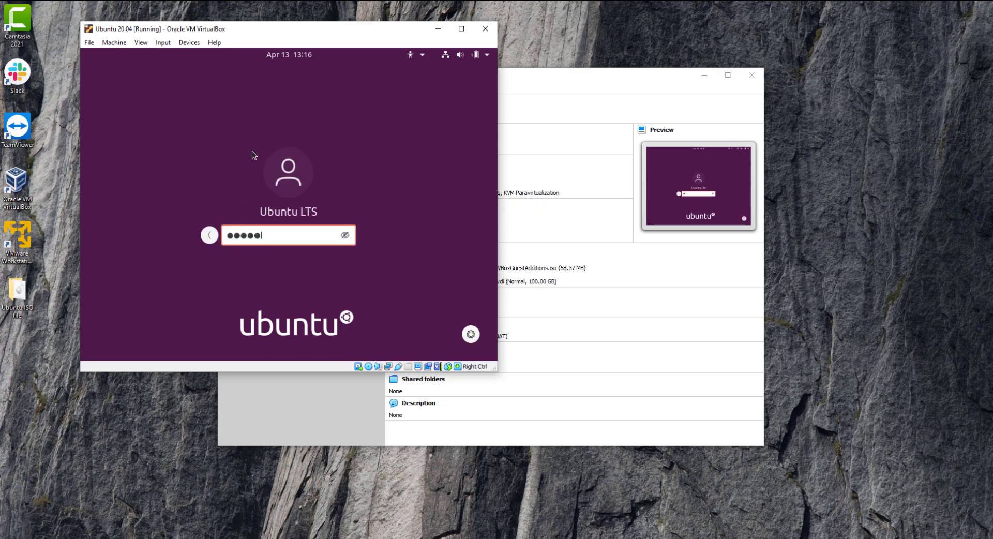
{"action": "key", "text": "Return"}
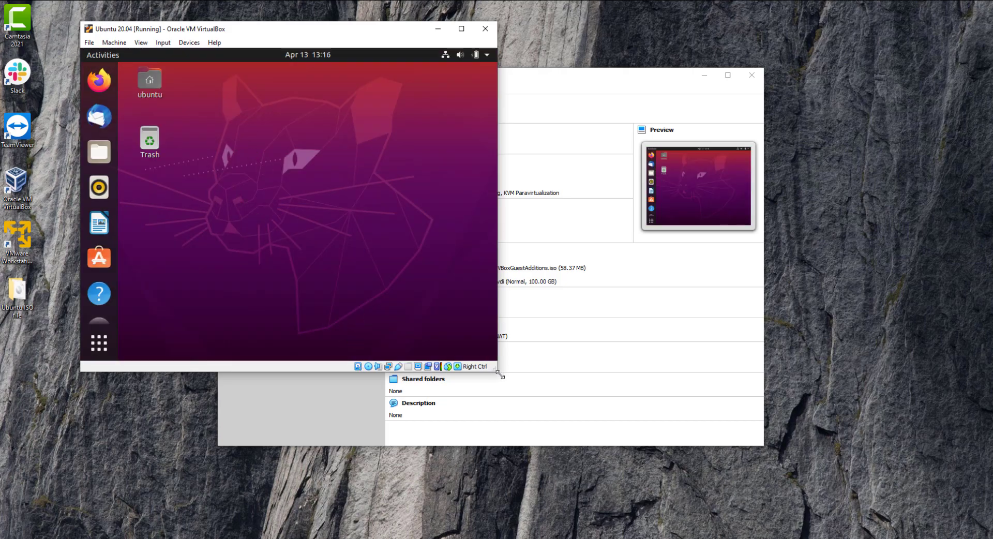
Step: Enlarge and maximise the VM window so the Ubuntu desktop resizes to fill the screen
{"action": "left_click_drag", "start_coordinate": [498, 373], "coordinate": [779, 478]}
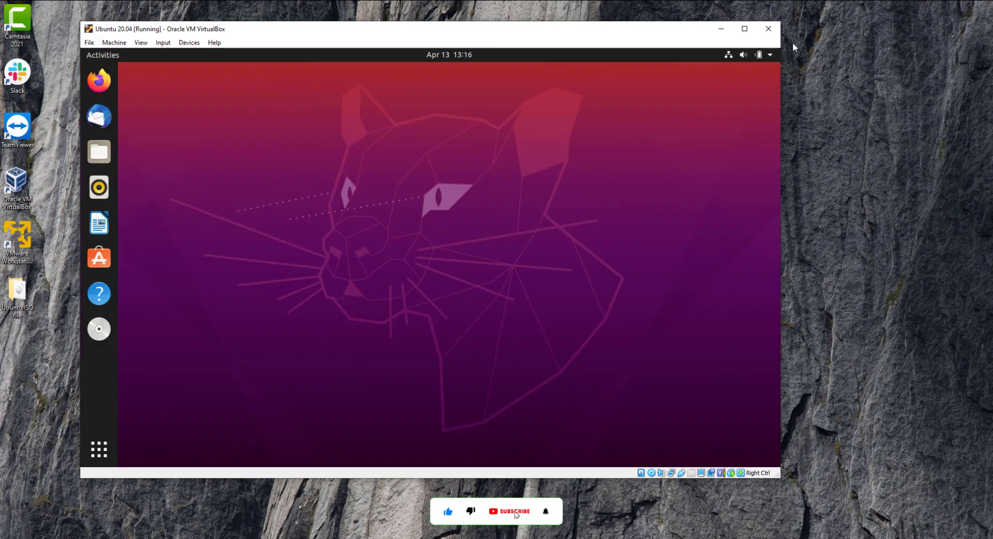
{"action": "left_click", "coordinate": [744, 29]}
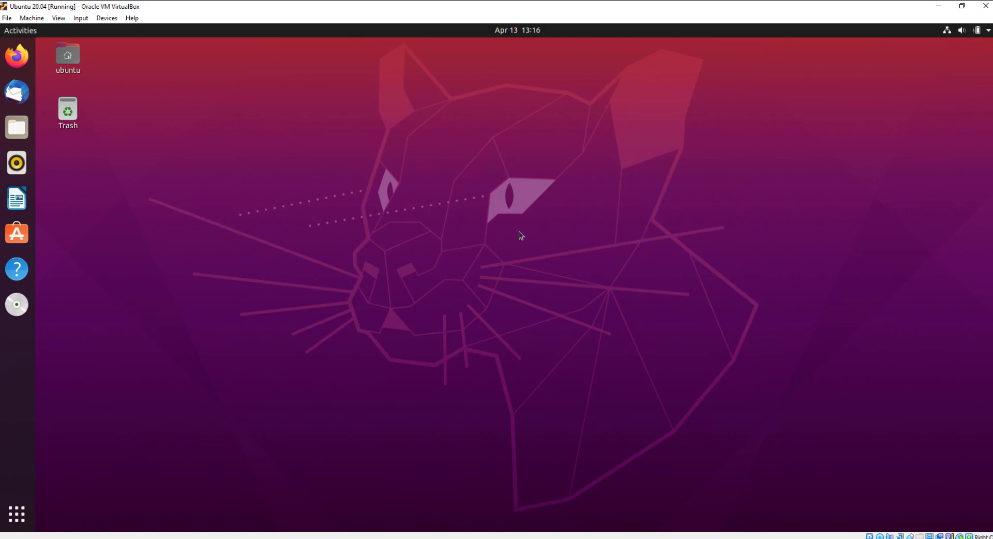
{"action": "left_click", "coordinate": [310, 538]}
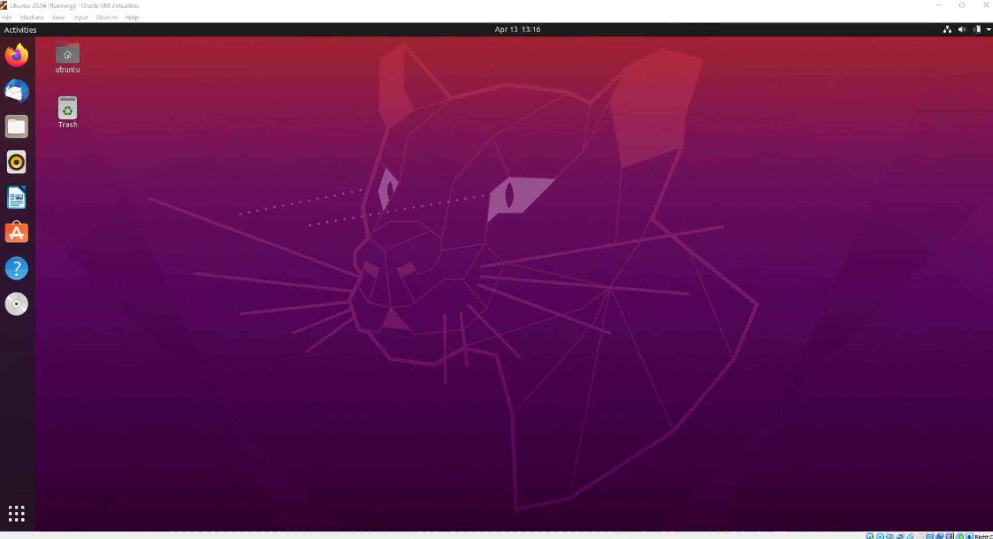